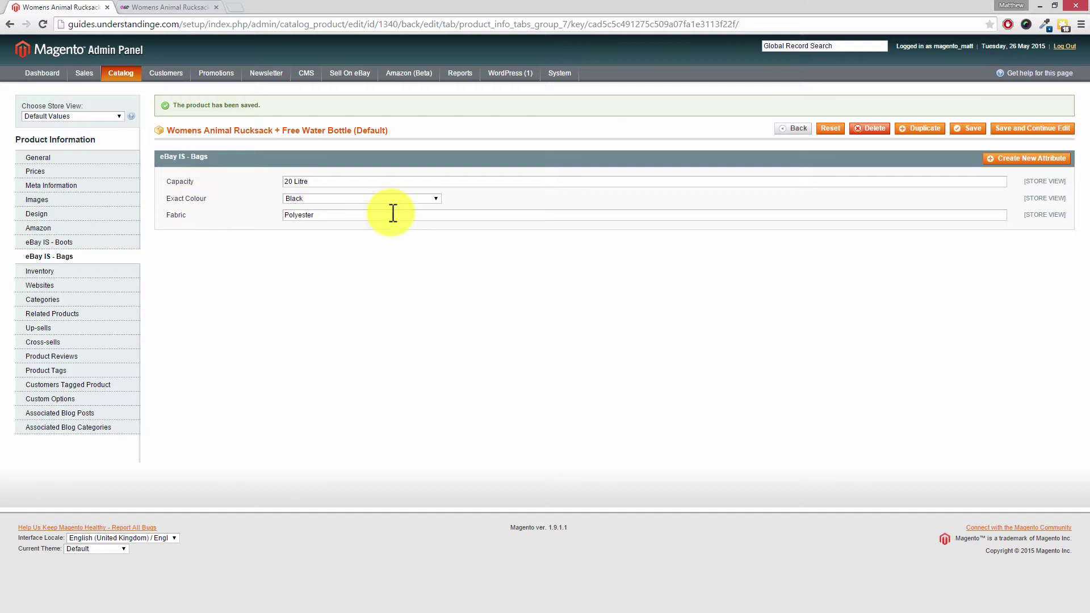
Review the Exact Colour choices and storefront page, leaving the rucksack's colour as Black.
left_click(437, 198)
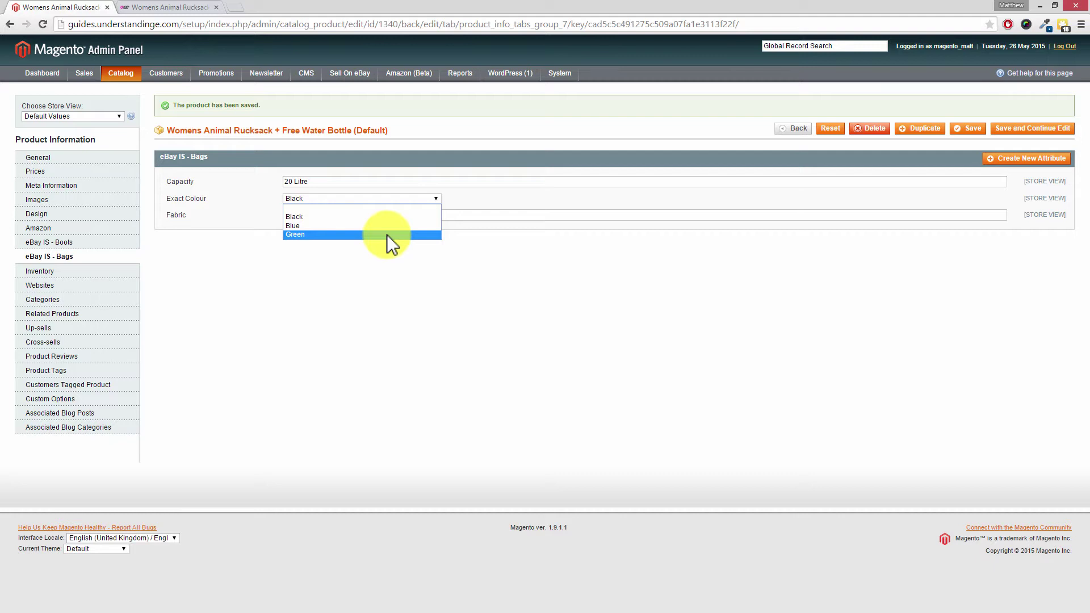
left_click(389, 257)
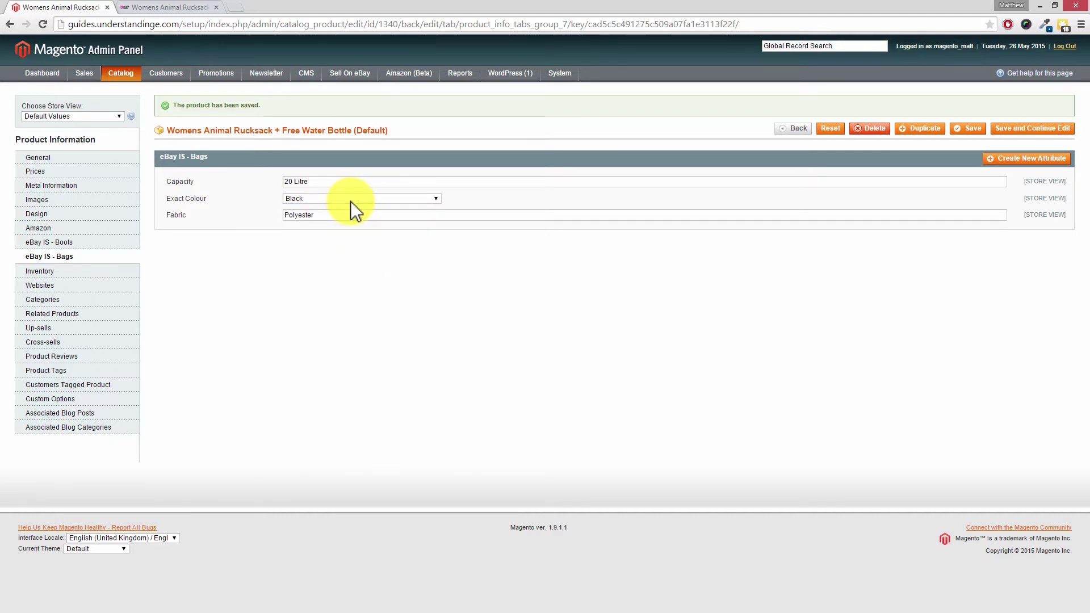
left_click(192, 11)
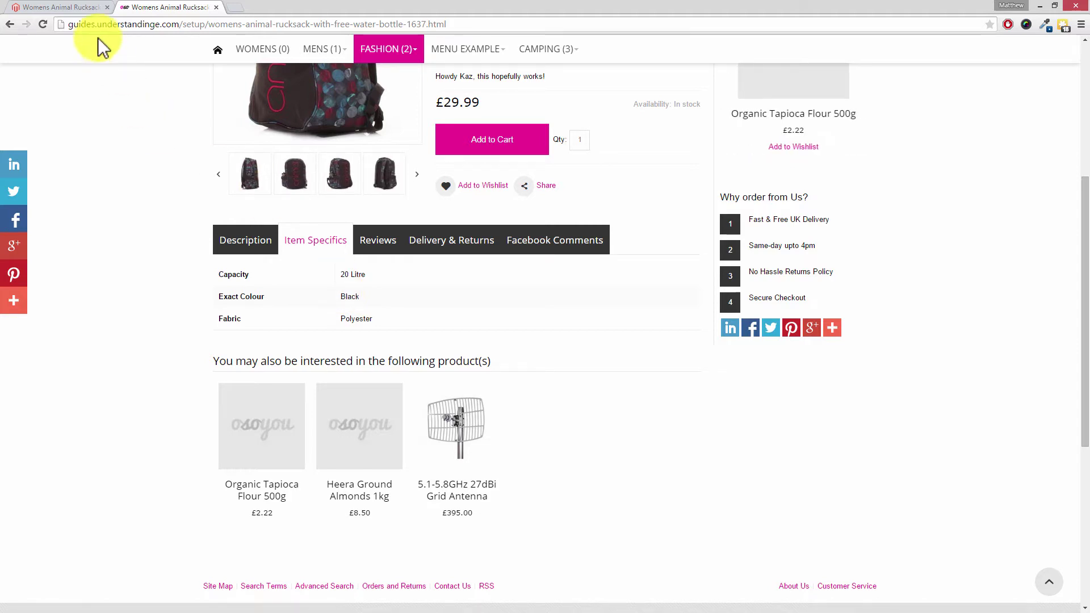
left_click(64, 8)
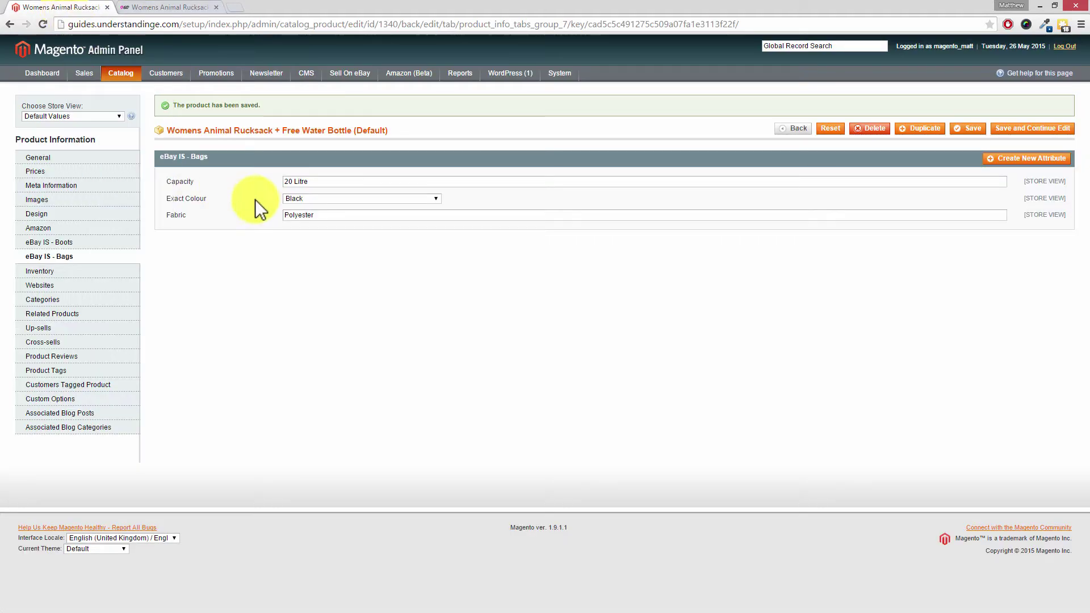
left_click(402, 199)
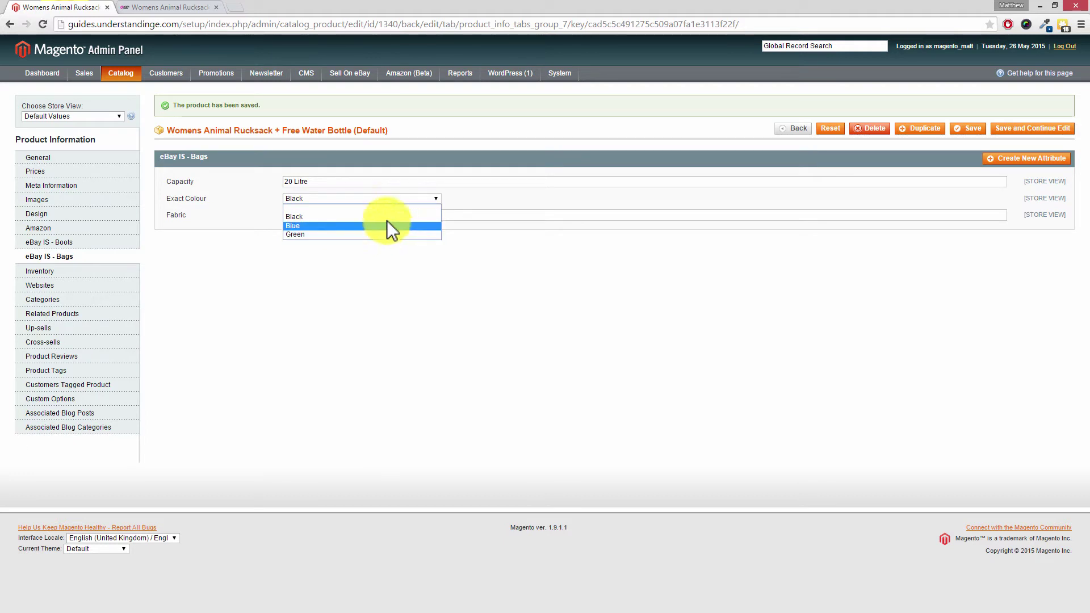
key("Up")
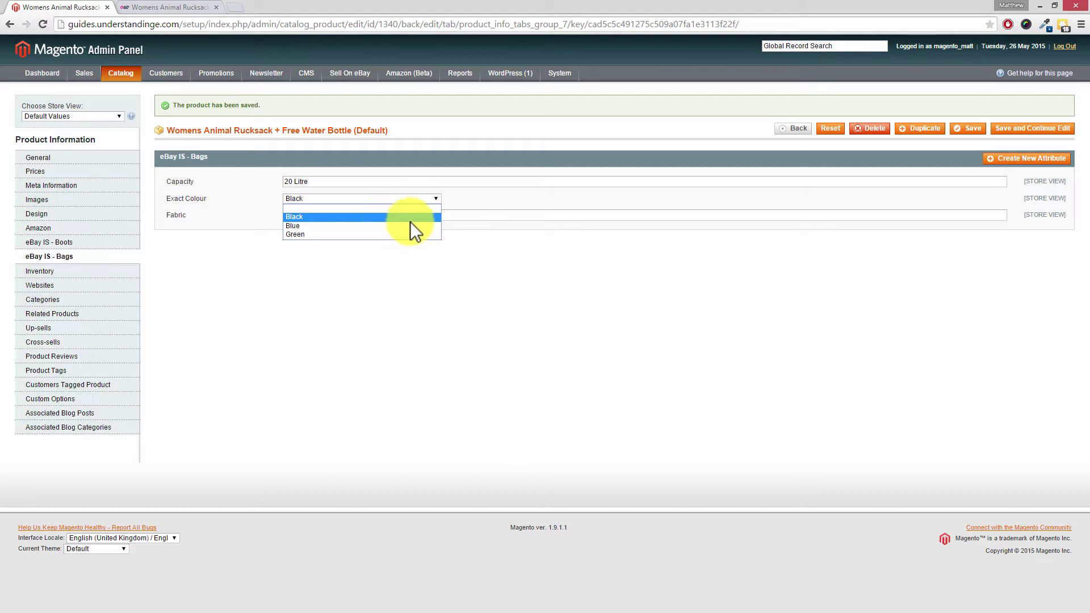
left_click(413, 219)
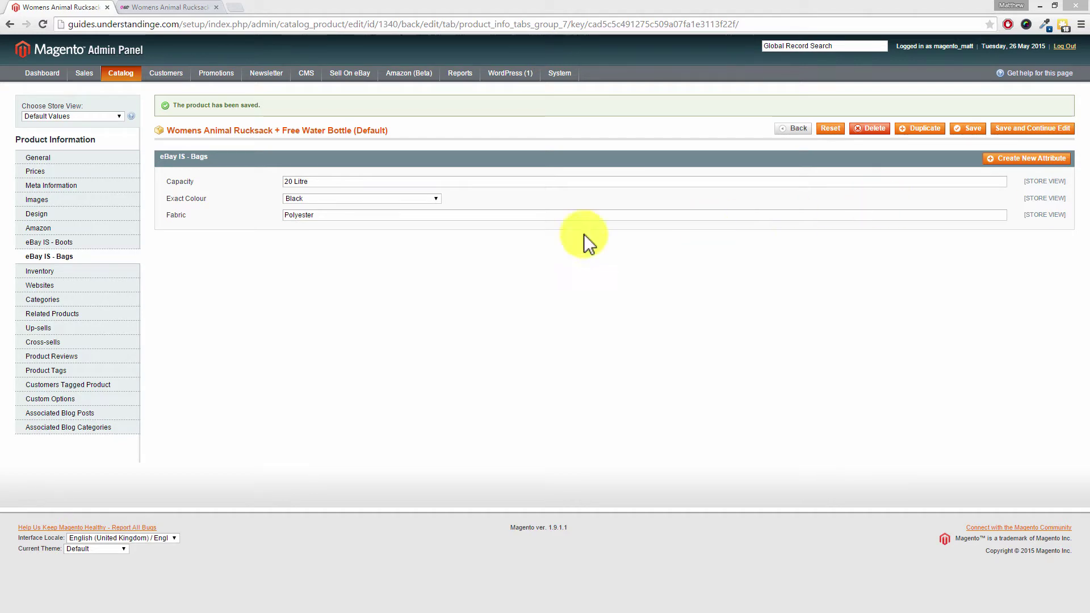
From Manage Attributes, add a new attribute with code att_material_demo.
mouse_move(132, 74)
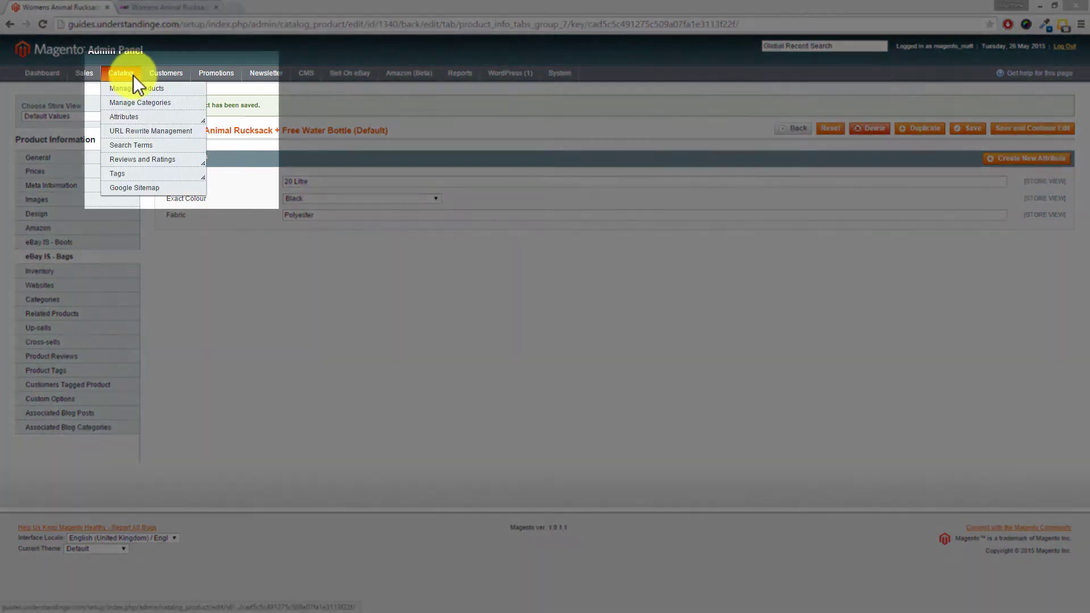
mouse_move(132, 117)
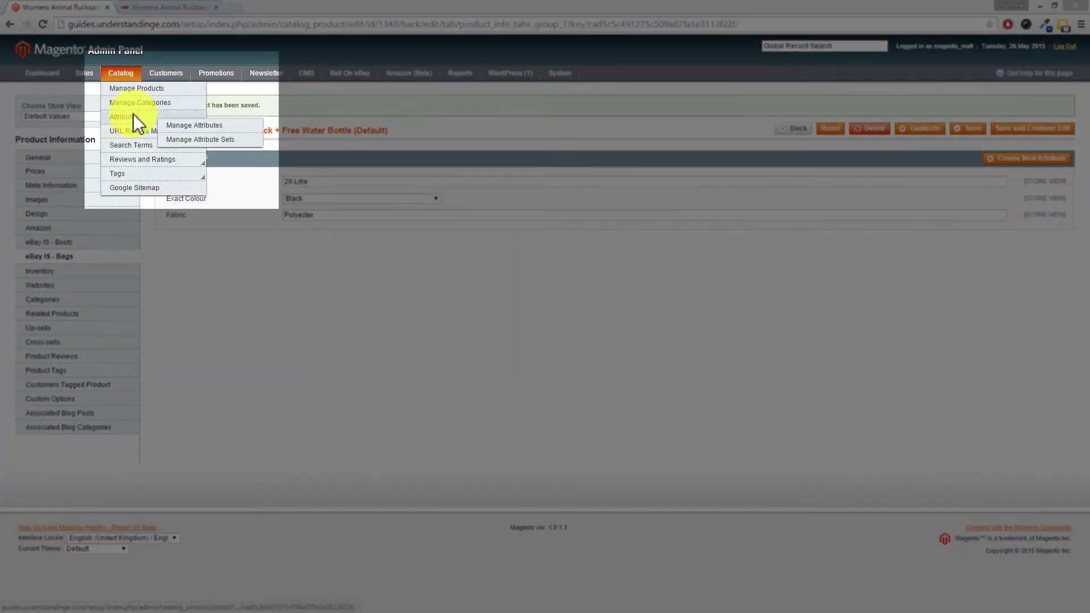
left_click(248, 127)
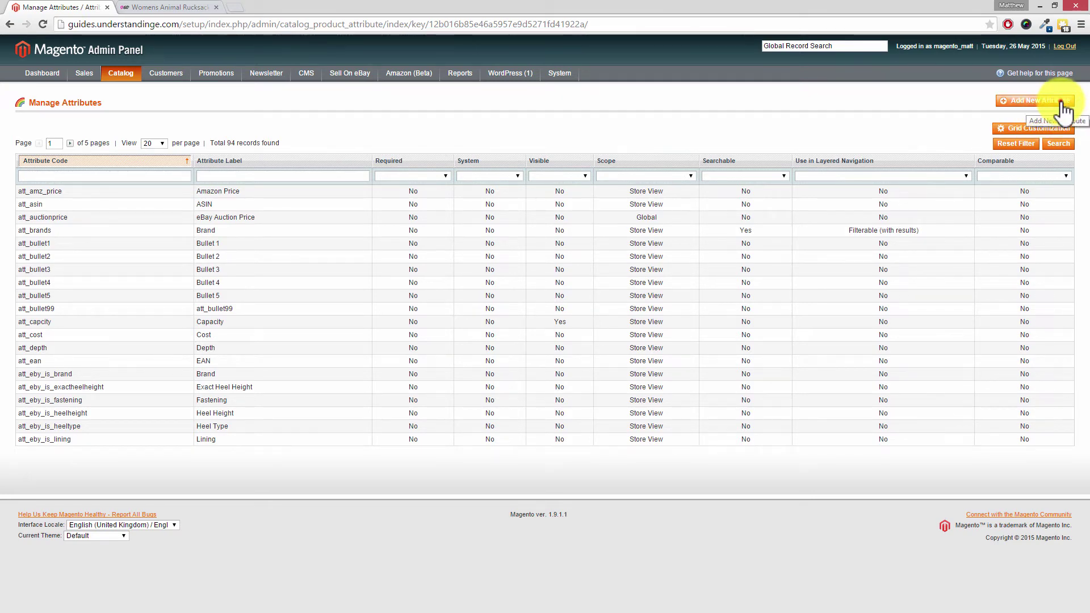
left_click(1060, 102)
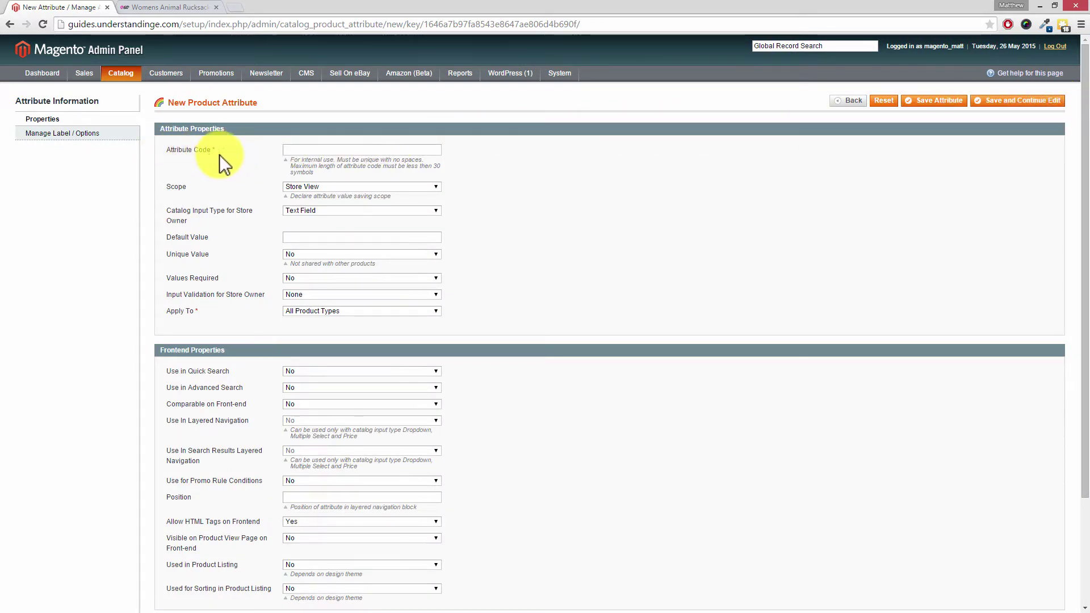
left_click(329, 150)
type("a")
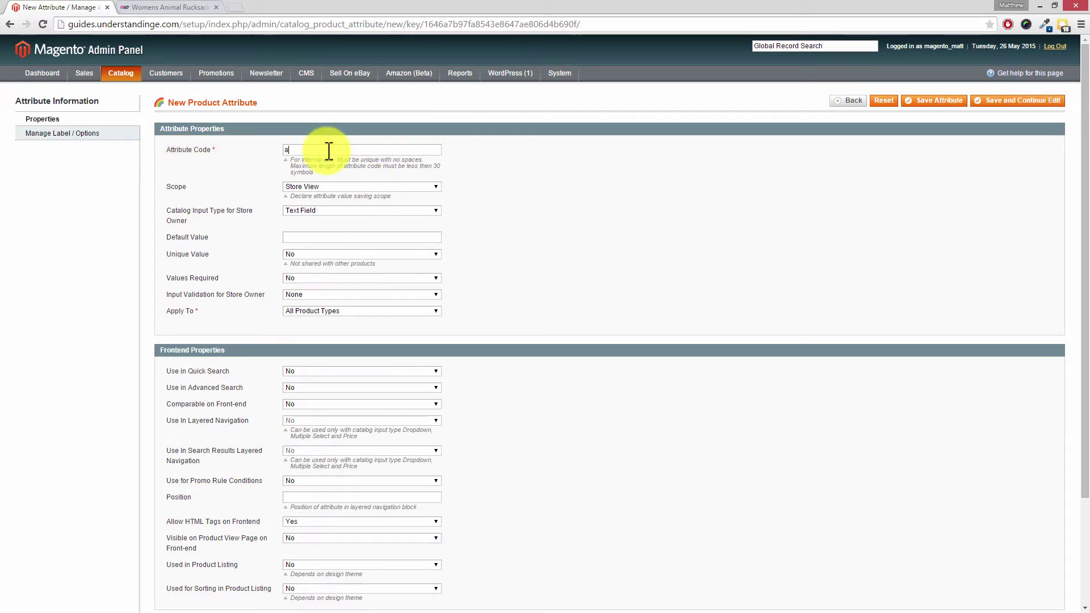
type("tt_material_demo")
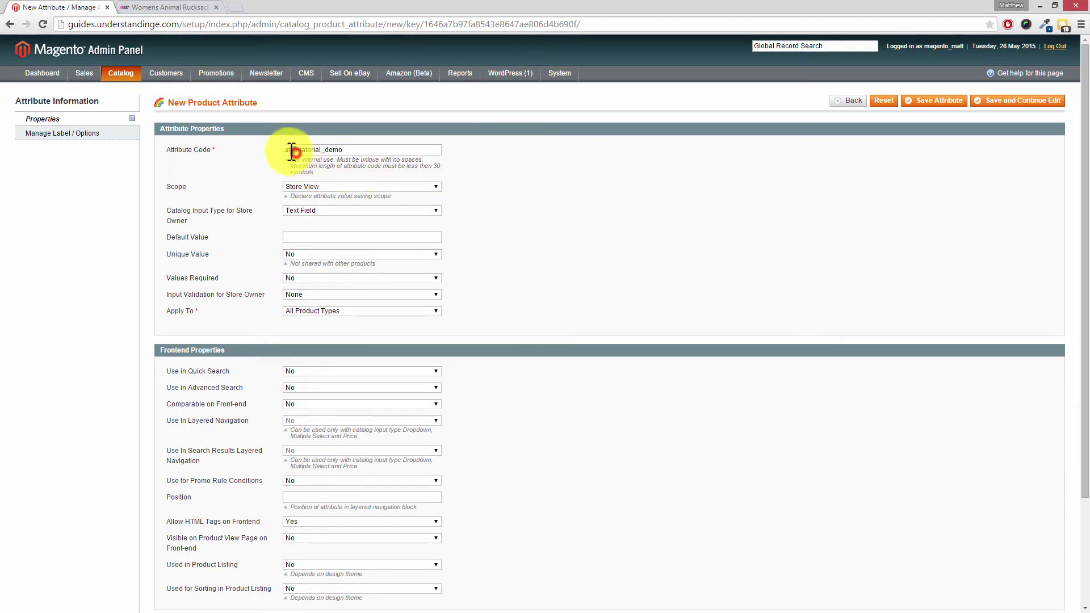
left_click_drag(297, 149, 266, 168)
left_click(266, 168)
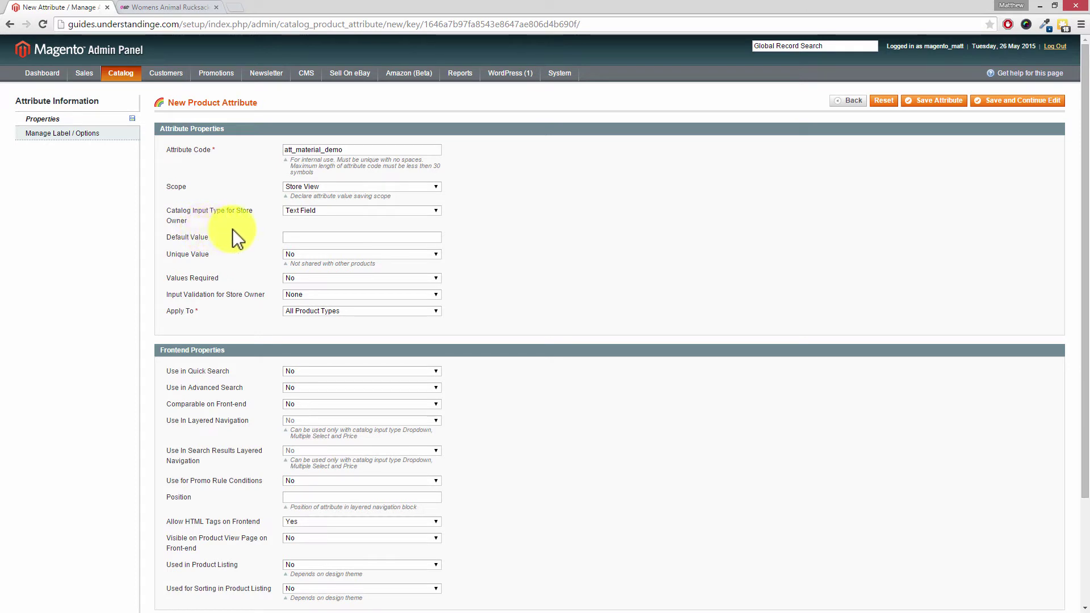
Set the input type to Dropdown; set Visible on Product View Page and Used in Product Listing to Yes.
left_click(437, 211)
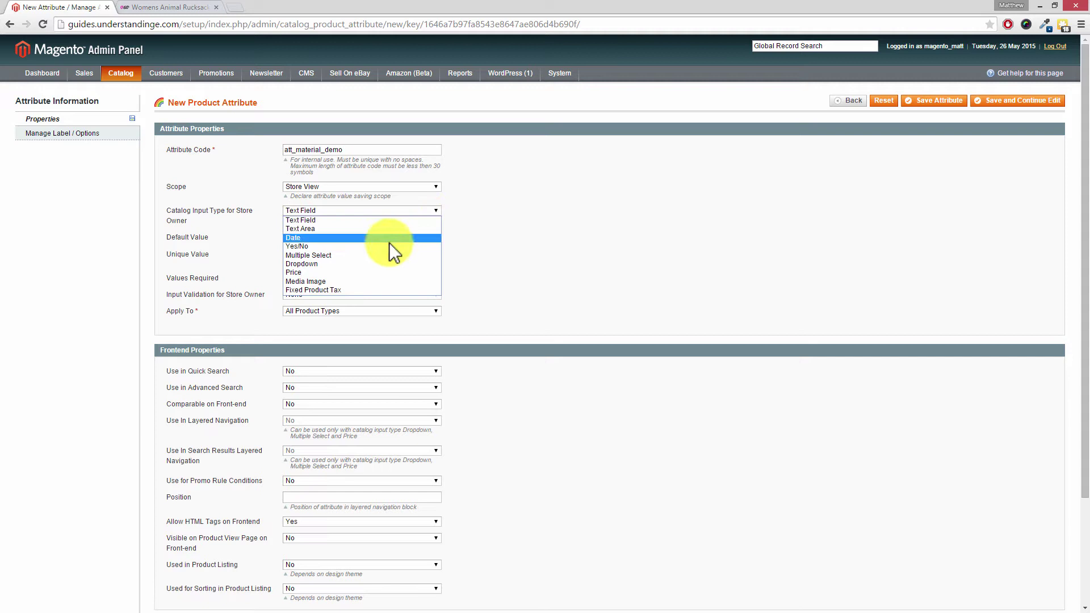
left_click(363, 264)
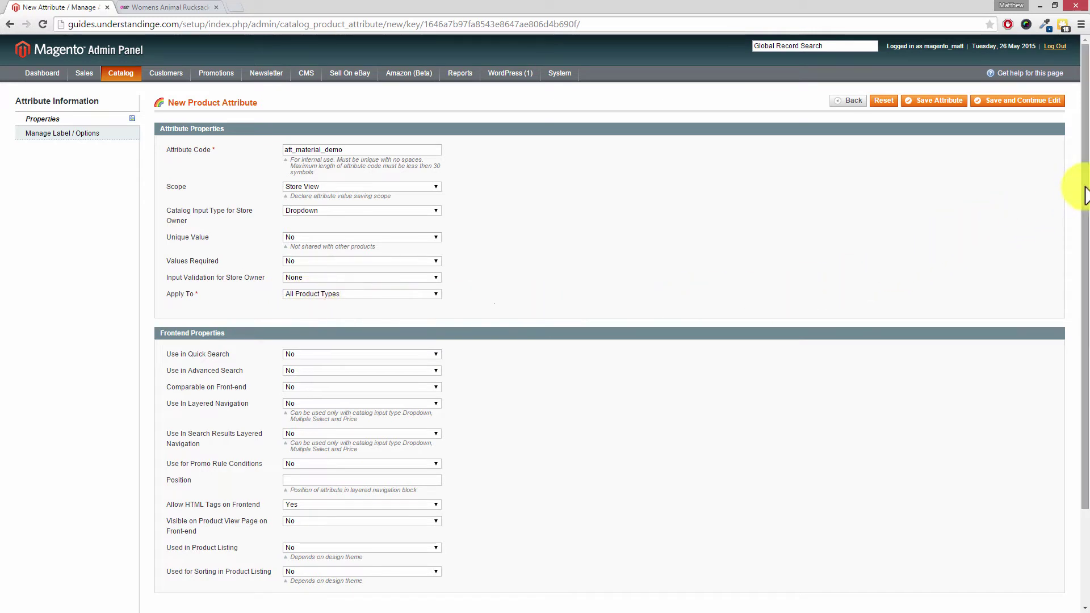
left_click_drag(1085, 196, 1086, 257)
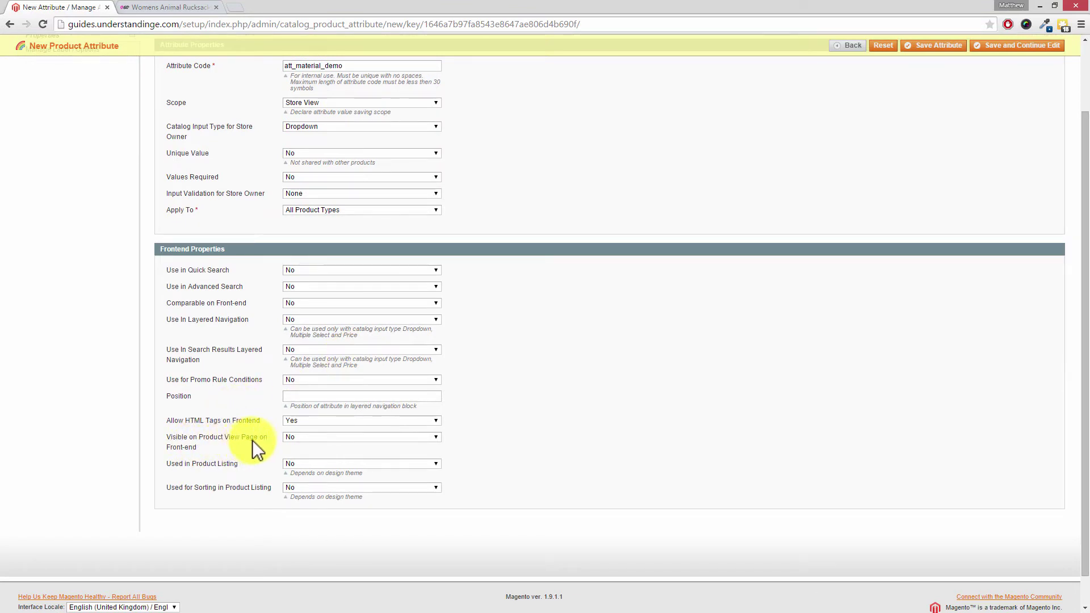
left_click(315, 438)
left_click(311, 447)
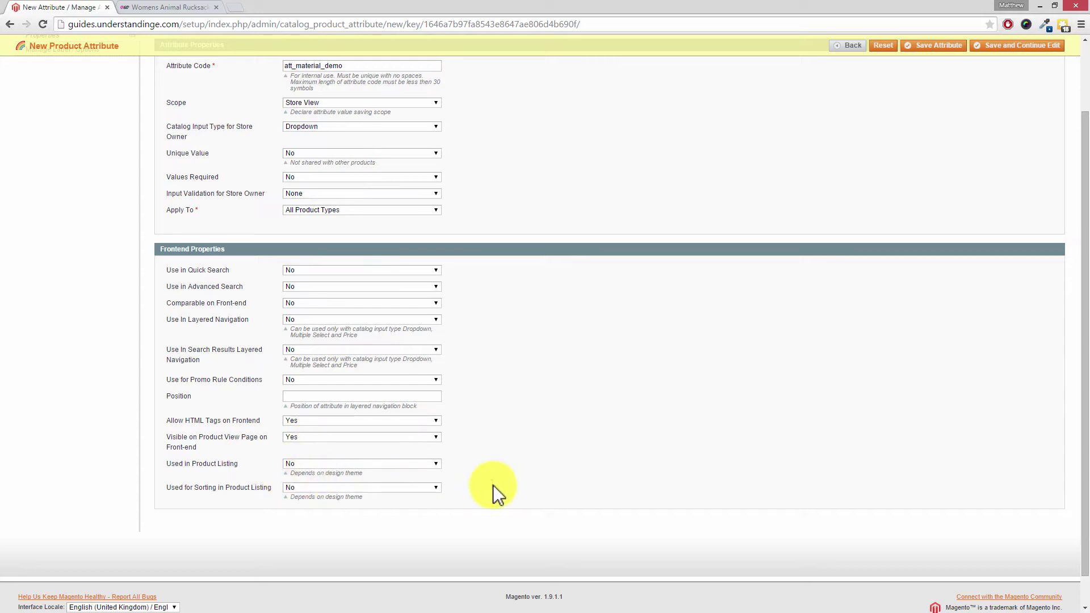
left_click(350, 464)
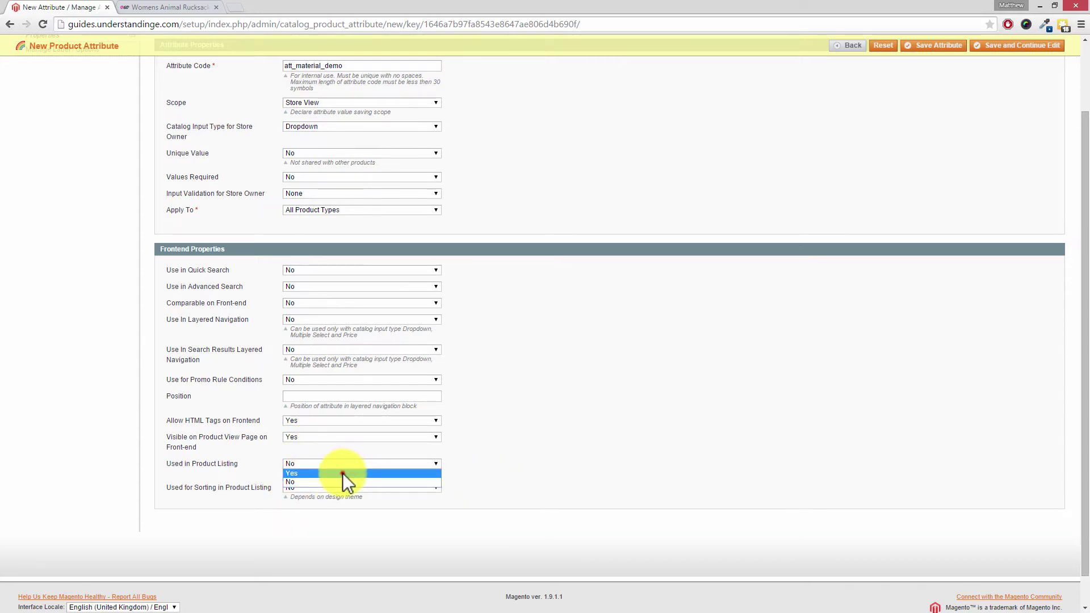
left_click(343, 472)
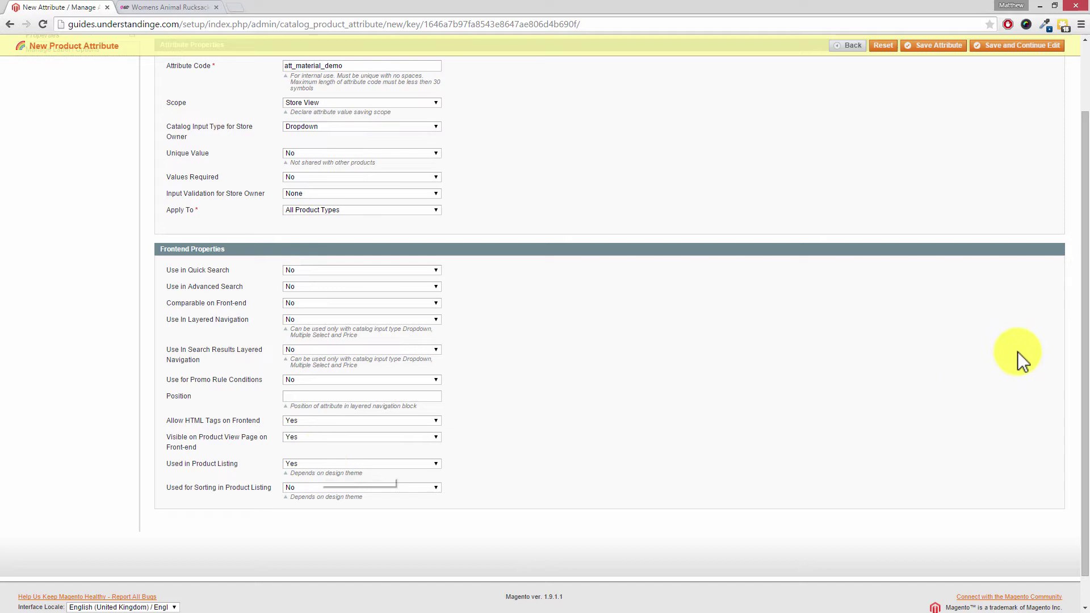
left_click_drag(1085, 362, 1083, 255)
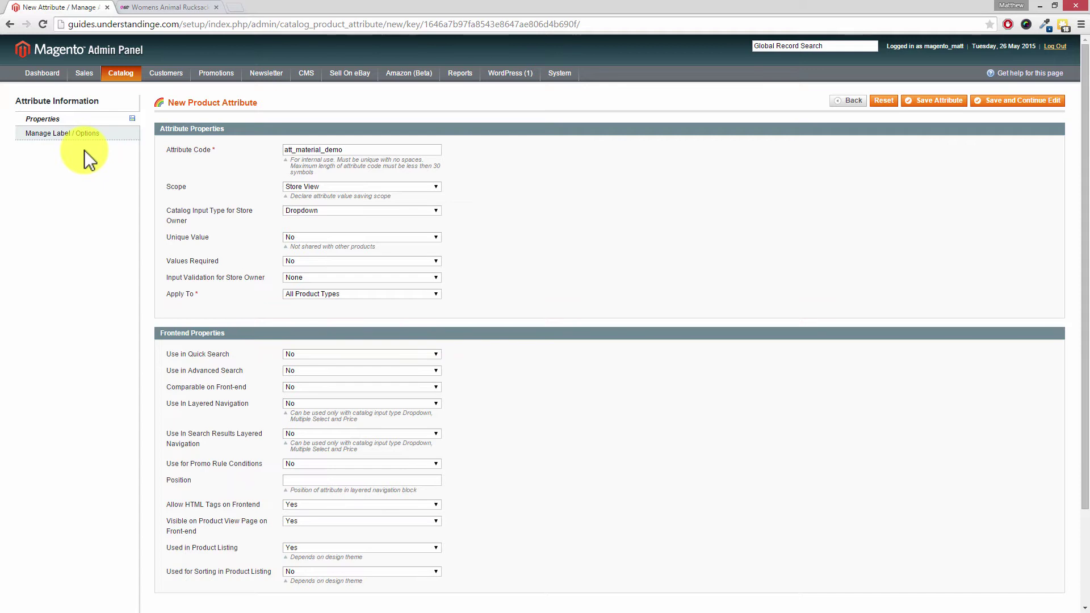
On the Manage Label / Options tab, enter 'Material' as the Admin title.
left_click(123, 133)
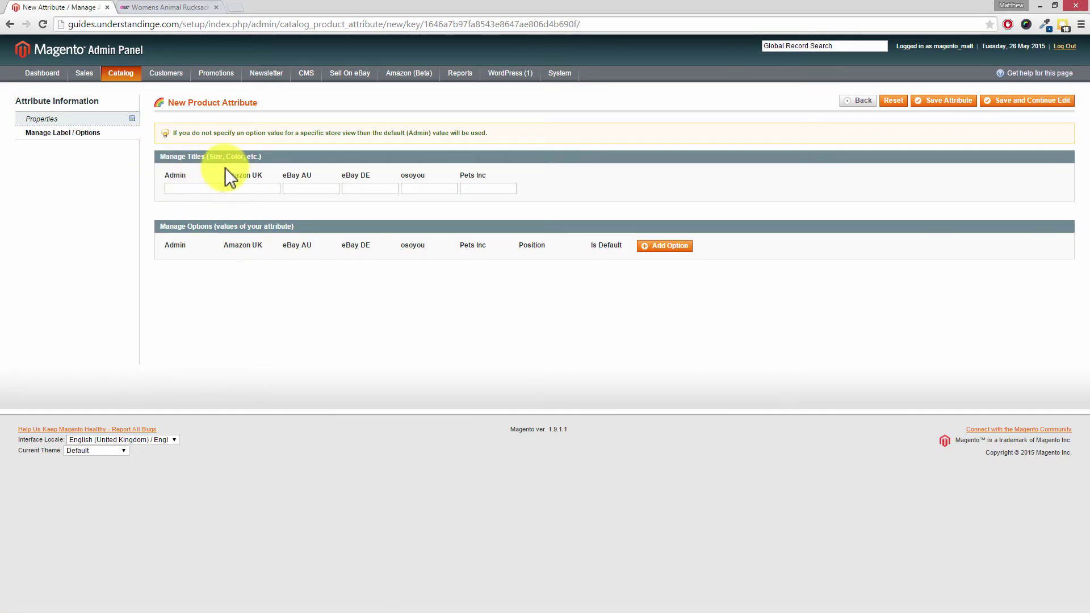
left_click(202, 189)
type("Material")
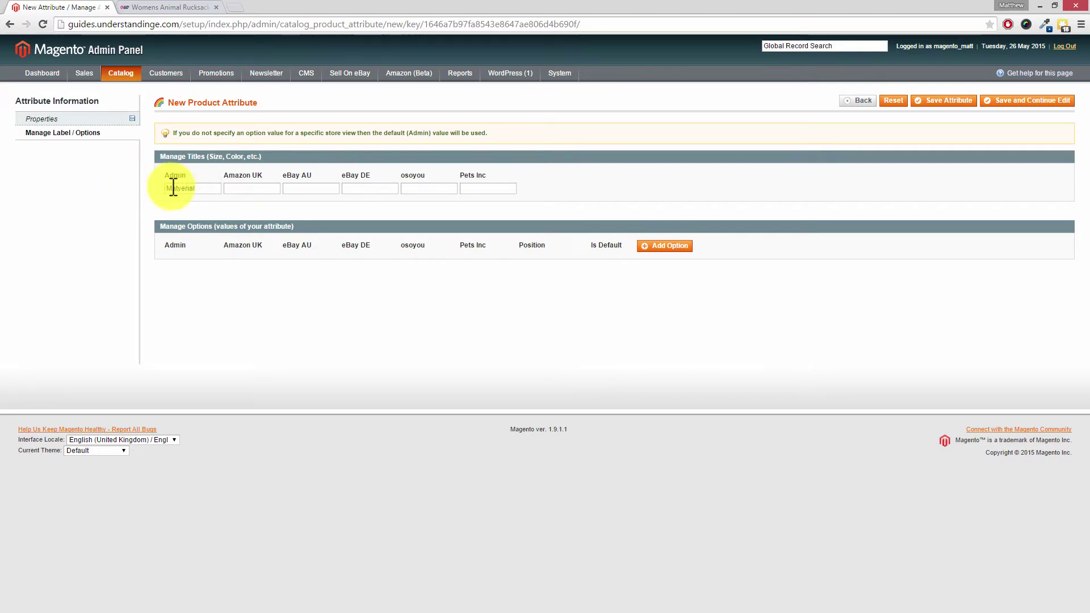
left_click(177, 189)
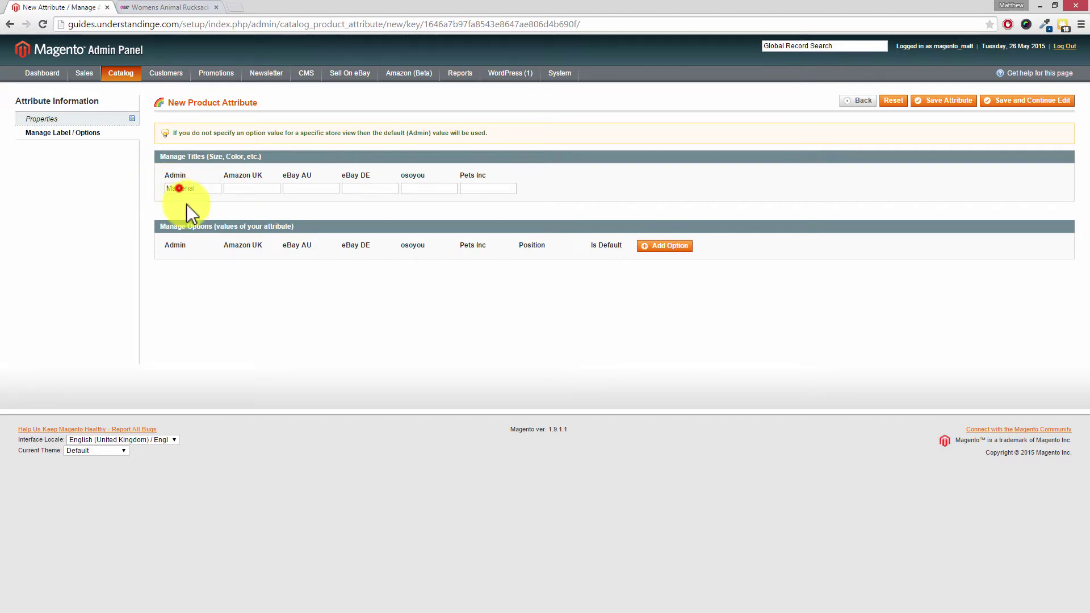
double_click(214, 188)
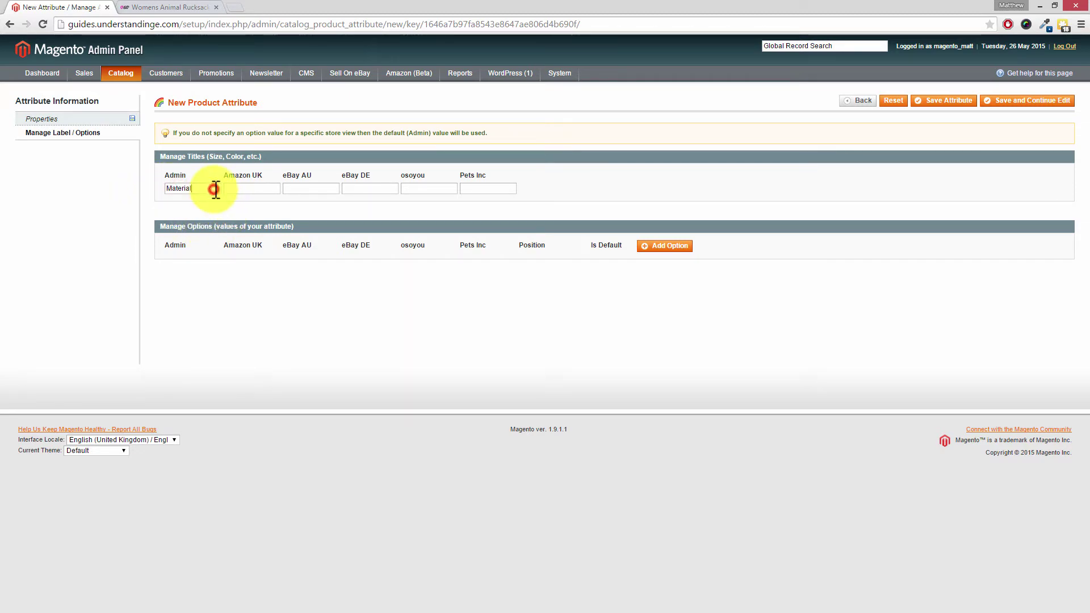
type("Material")
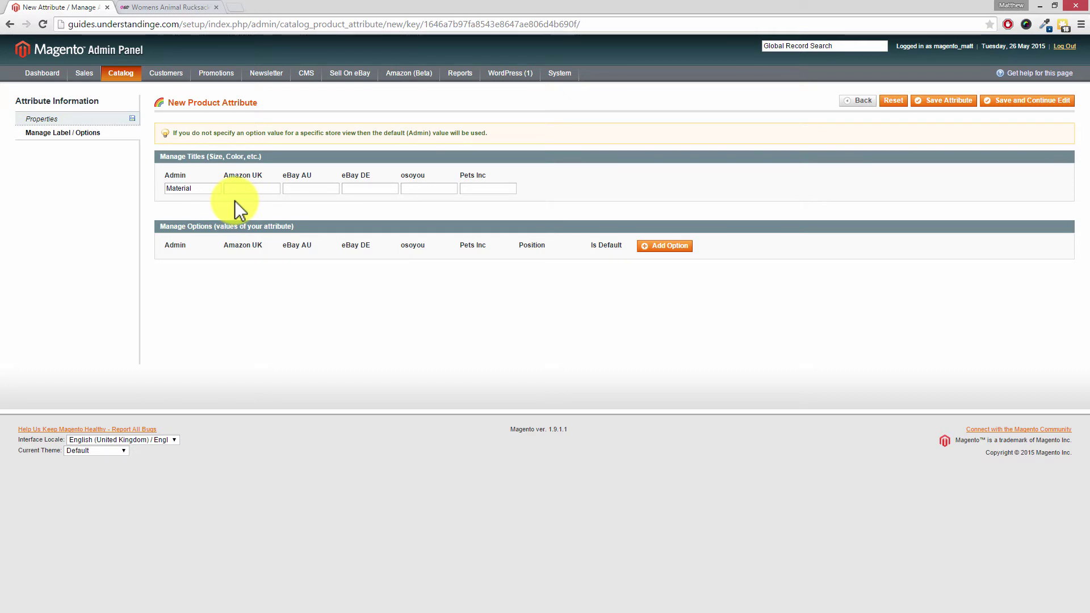
left_click(235, 201)
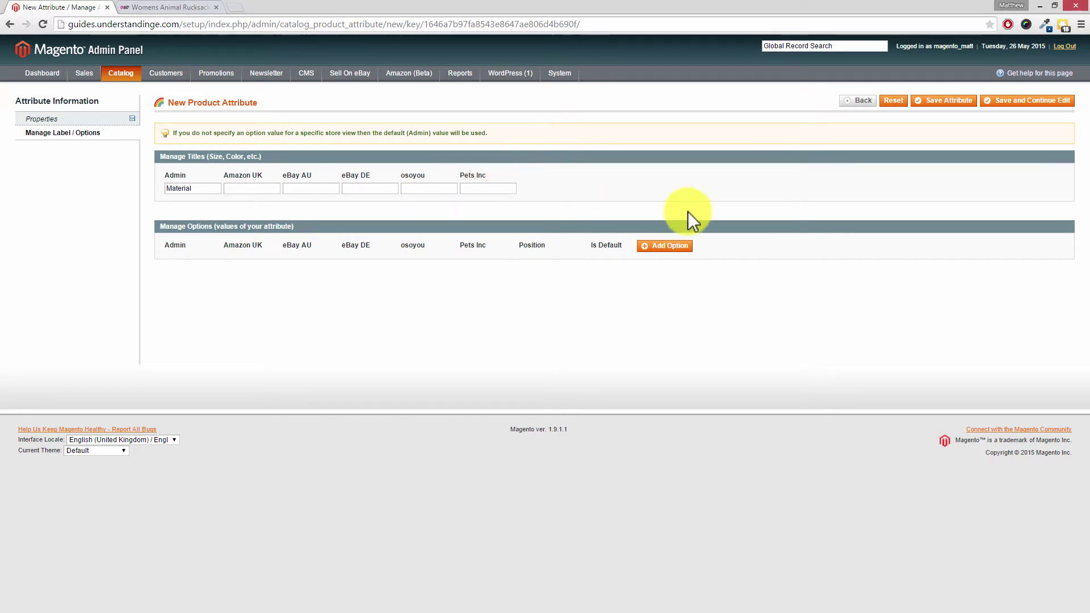
Add seven option rows and name the first three Steel, Brushed Steel and Aluminium.
left_click(685, 247)
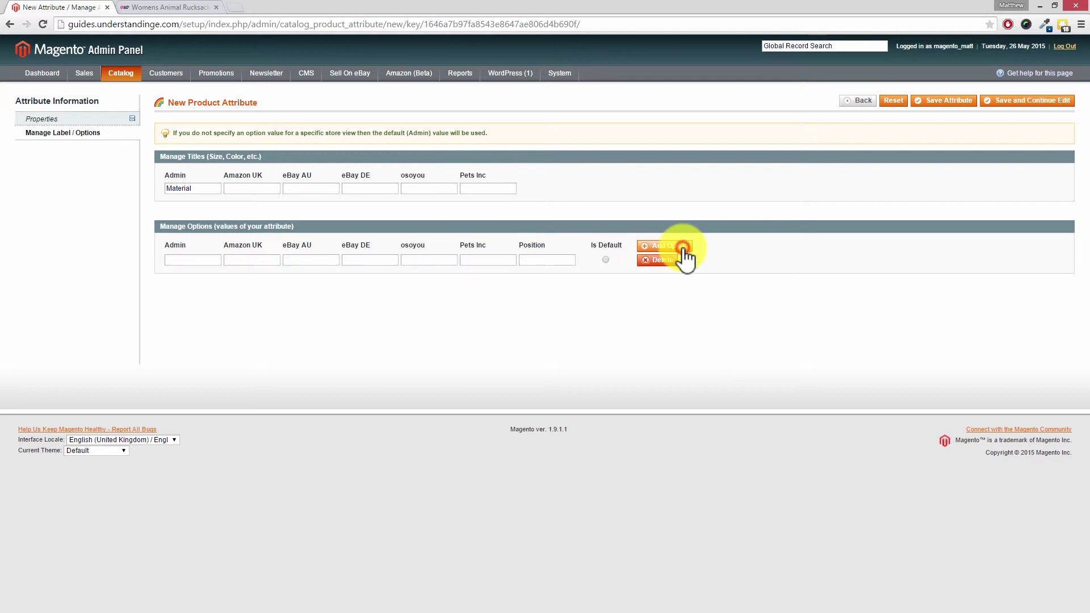
left_click(684, 248)
left_click(684, 247)
left_click(684, 248)
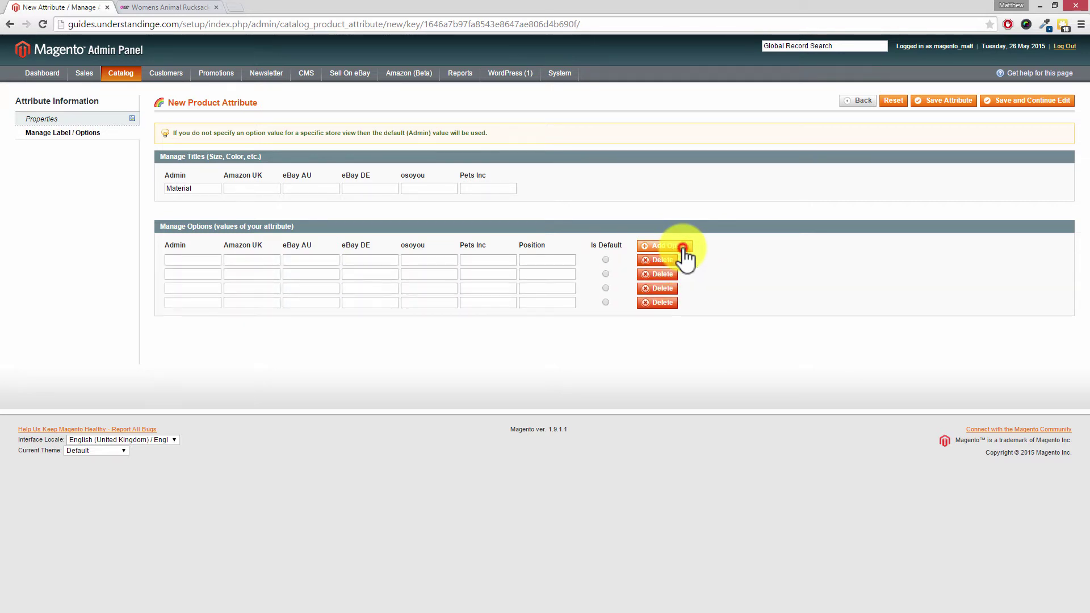
left_click(684, 247)
left_click(684, 248)
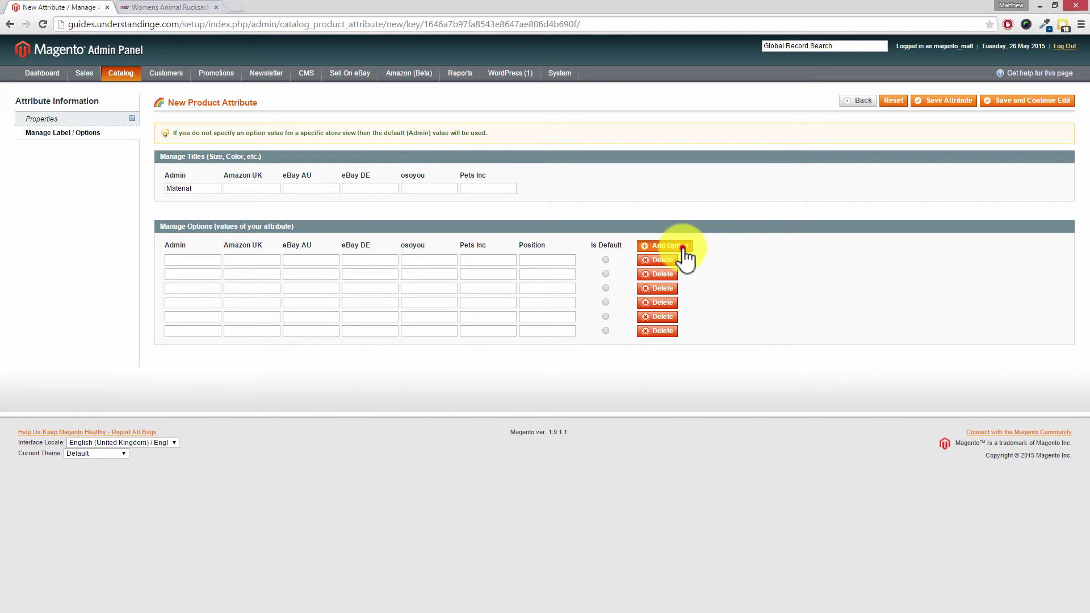
left_click(684, 248)
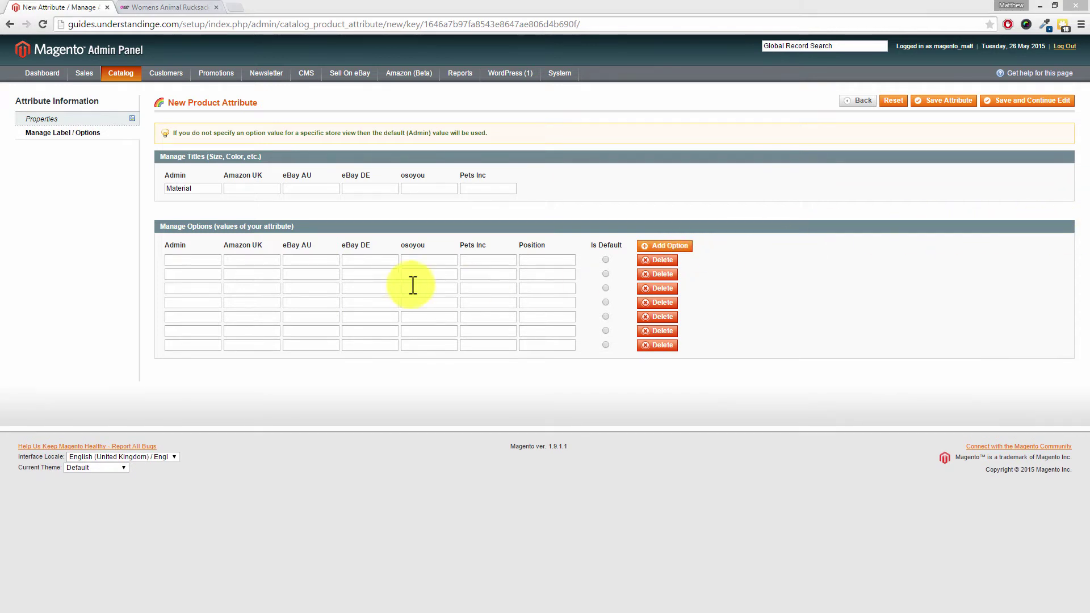
left_click(188, 259)
type("Steel")
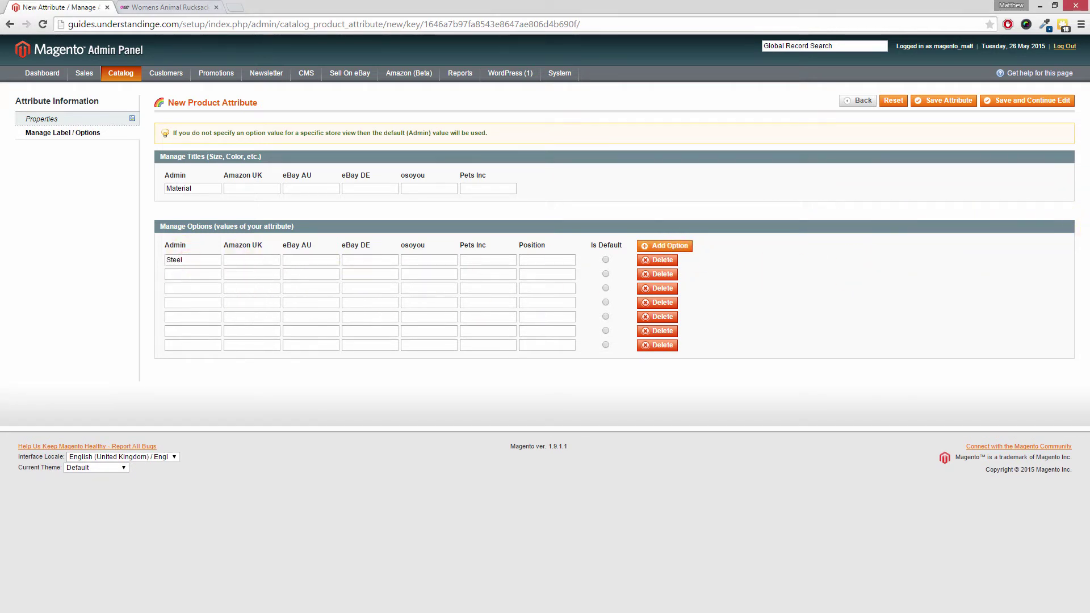
left_click(187, 275)
type("Brushed Steel")
left_click(176, 288)
type("Aluminium")
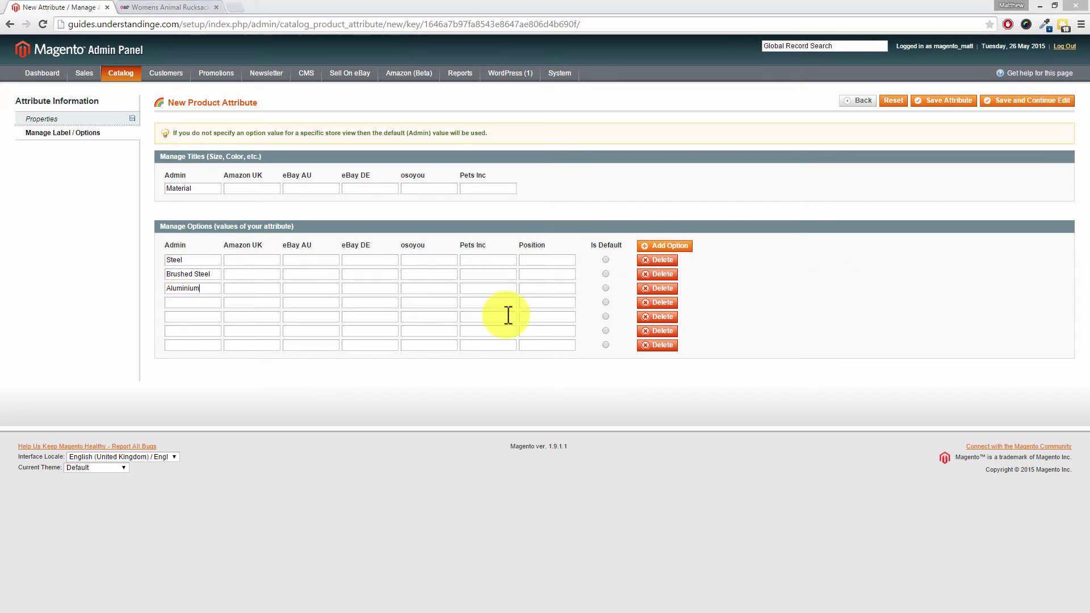
Name the remaining rows Powder, Laminate, Vinyl and Veneer.
left_click(188, 302)
type("Powder")
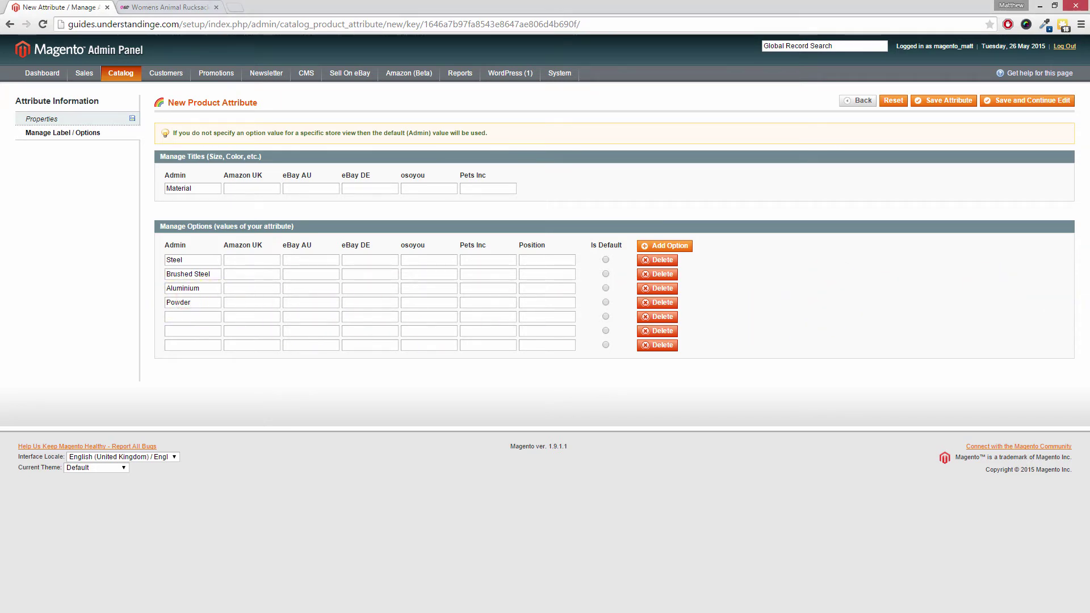
left_click(200, 317)
type("Laminate")
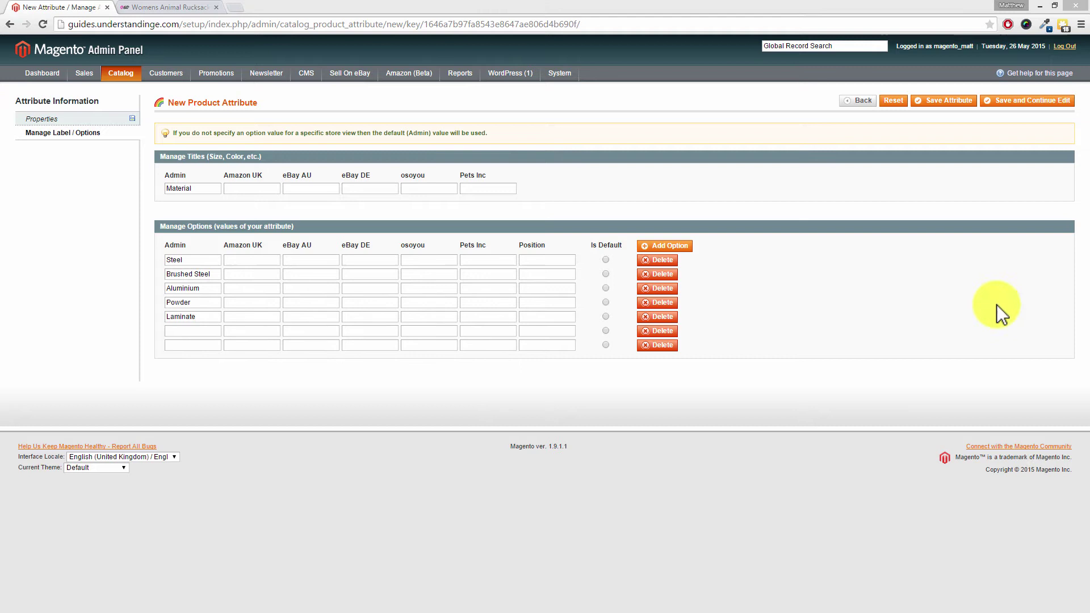
left_click(199, 332)
type("Vinyl")
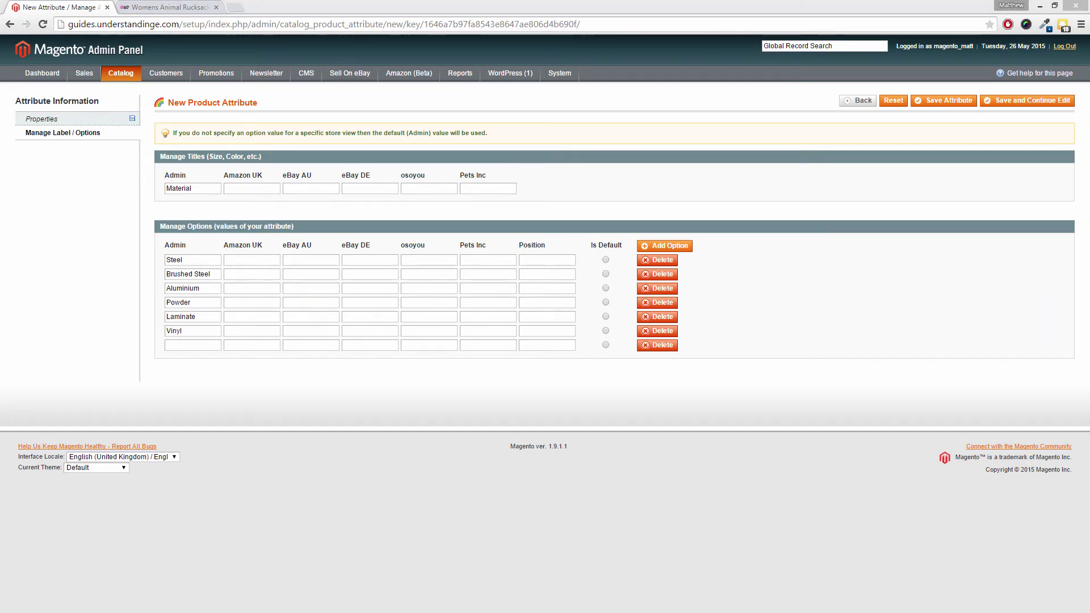
left_click(197, 345)
type("Veneer")
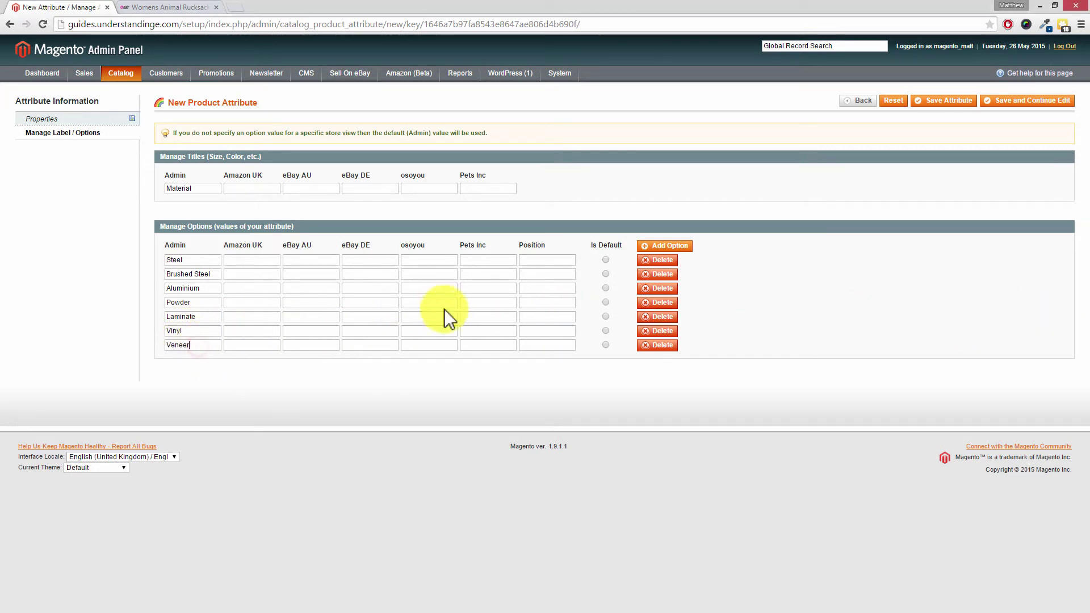
Add two more options, Pallet Wood and Rust, and save the Material attribute.
left_click(667, 246)
left_click(667, 247)
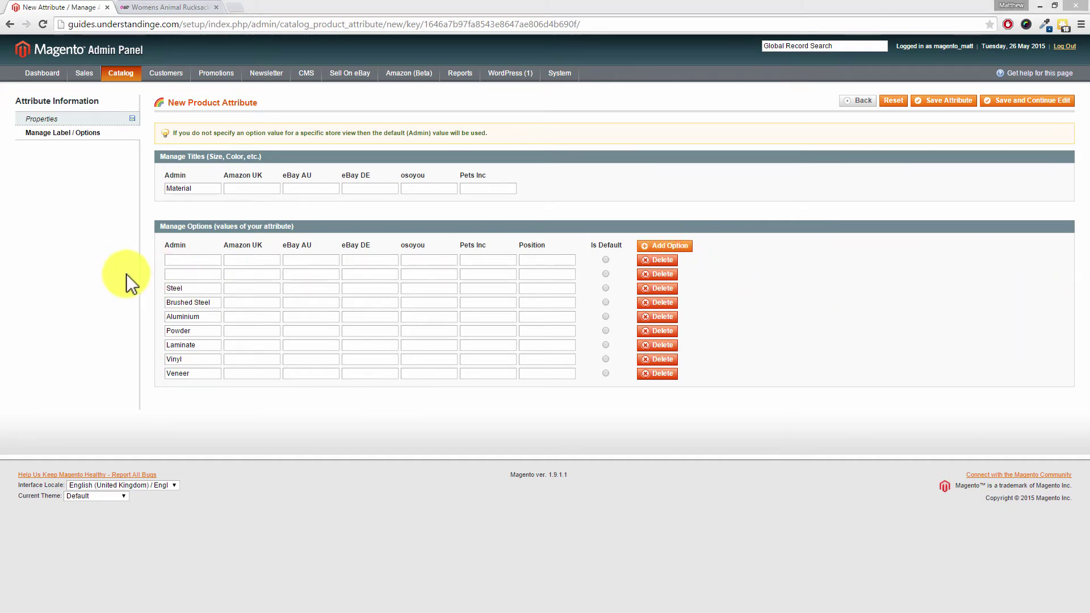
left_click(202, 263)
type("Pallet Wood")
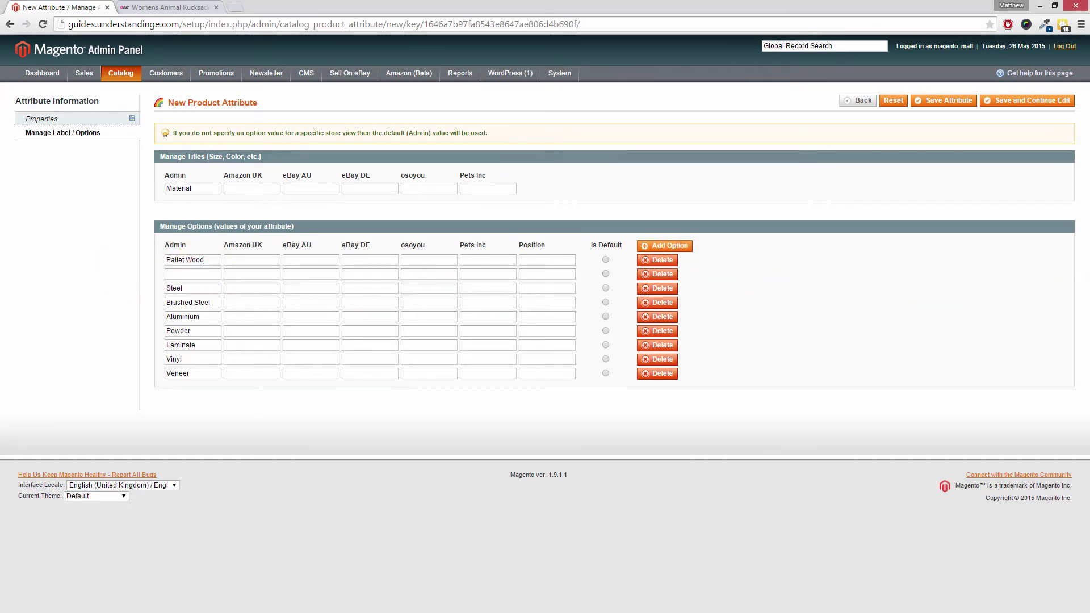
left_click(183, 273)
type("Rust")
left_click(960, 105)
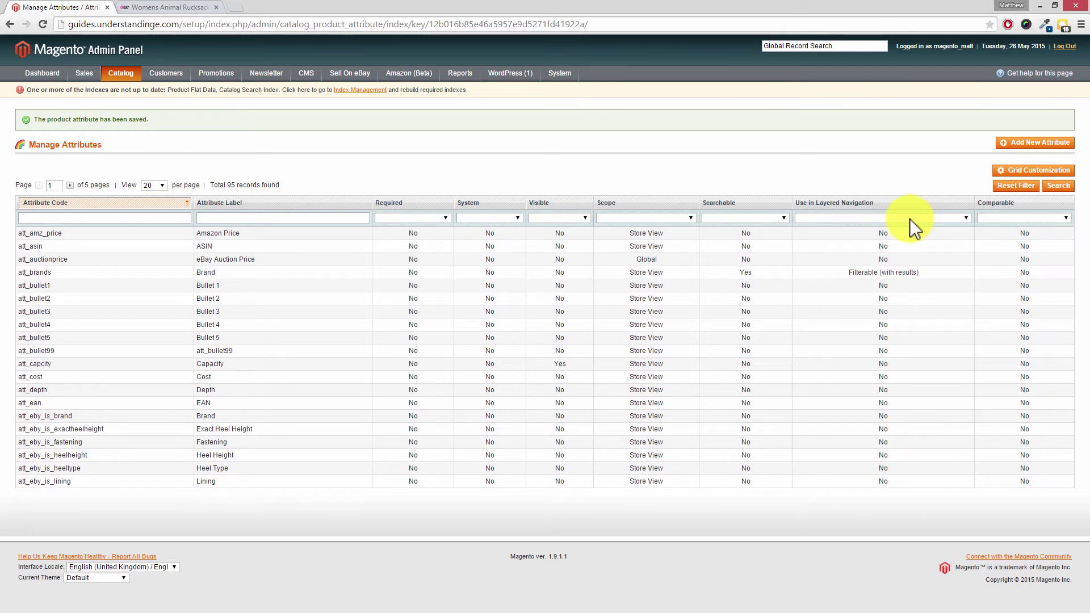
Go to Catalog > Attributes > Manage Attribute Sets.
mouse_move(128, 73)
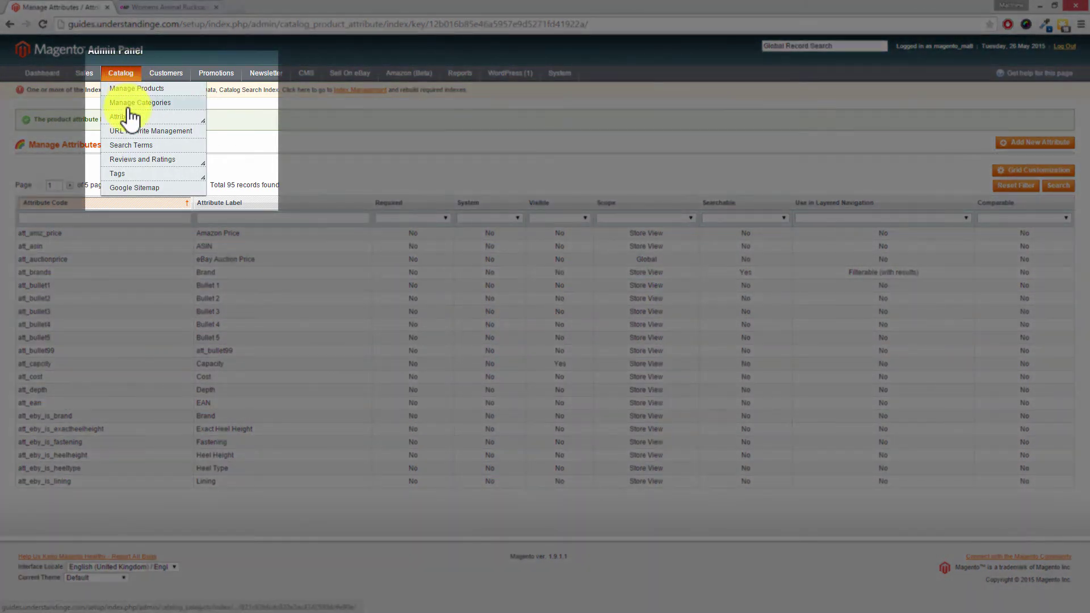
mouse_move(127, 117)
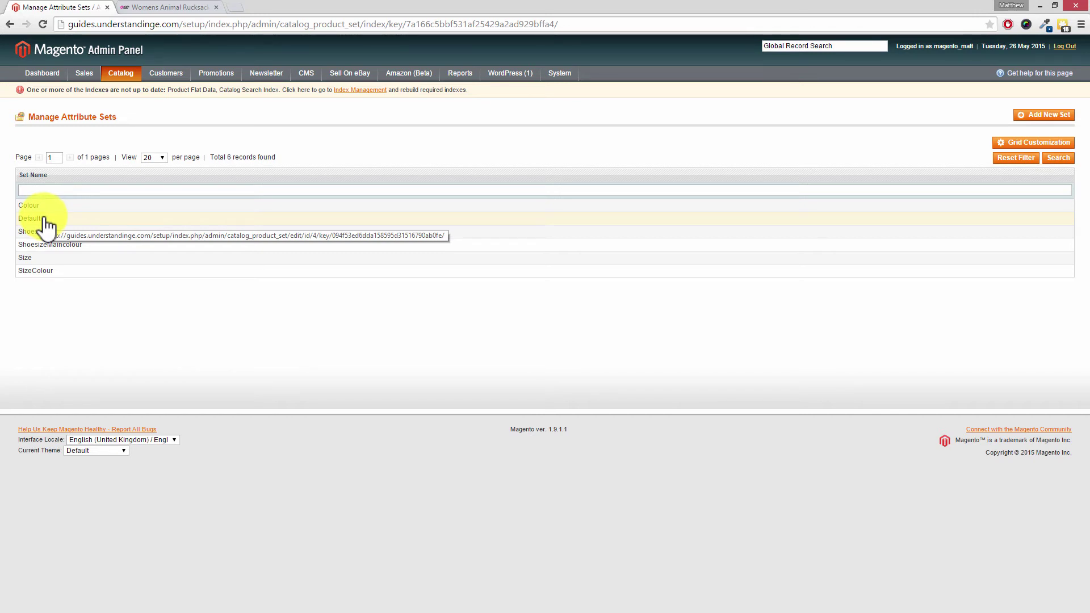
Open the Default attribute set and scroll its Groups tree down to the eBay IS groups.
left_click(46, 221)
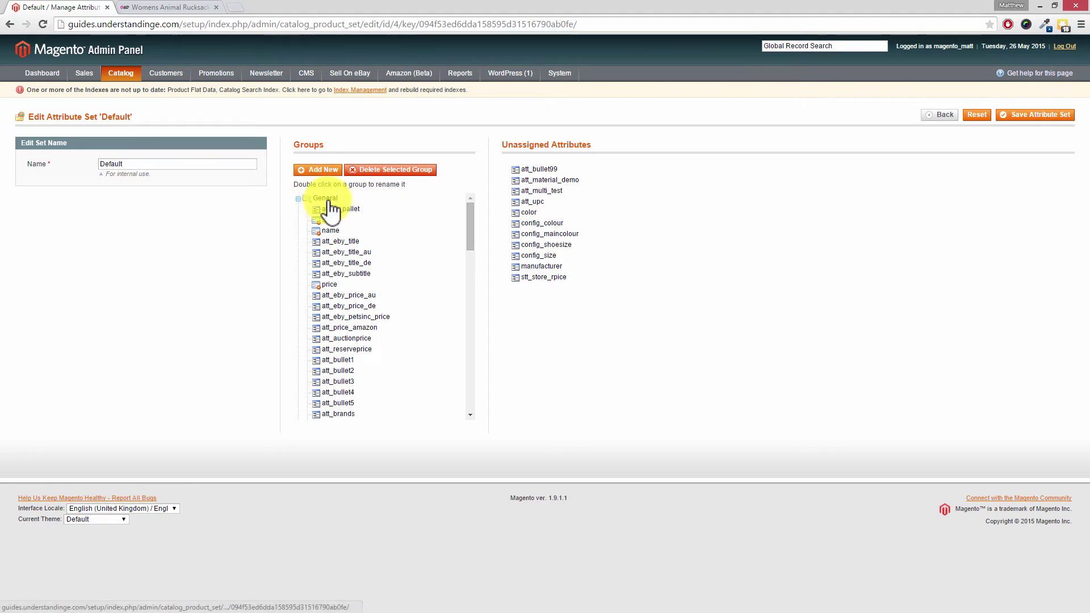
left_click_drag(470, 224, 492, 311)
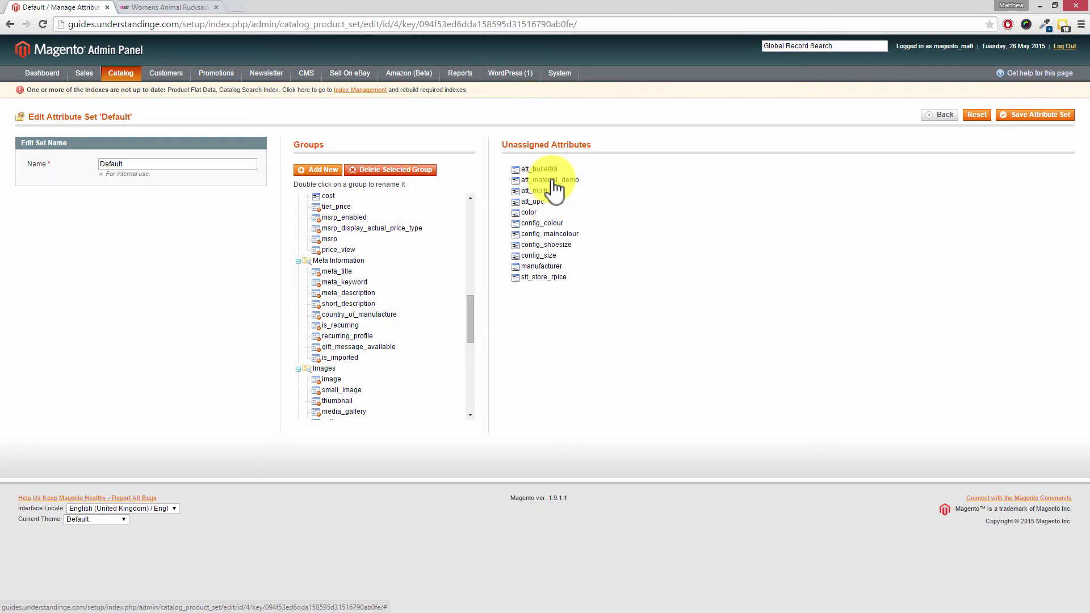
left_click_drag(467, 302, 477, 391)
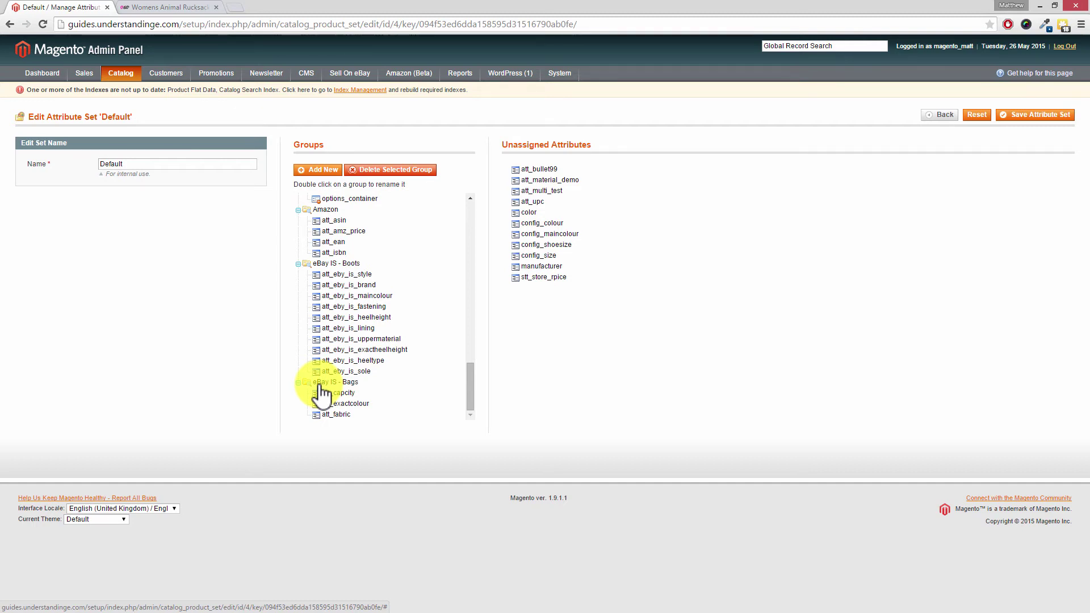
left_click(324, 169)
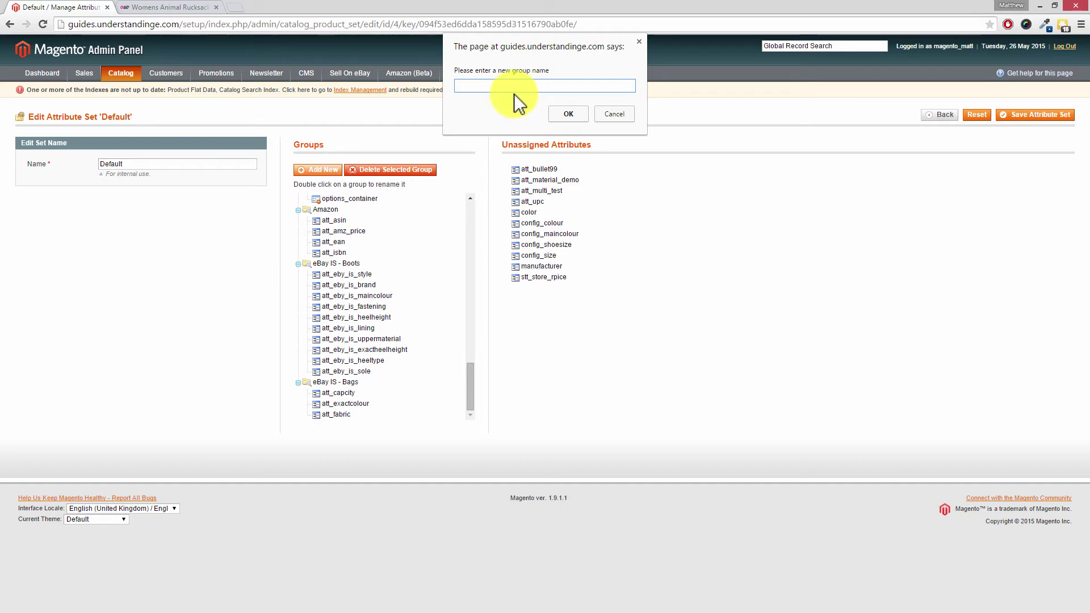
left_click(609, 115)
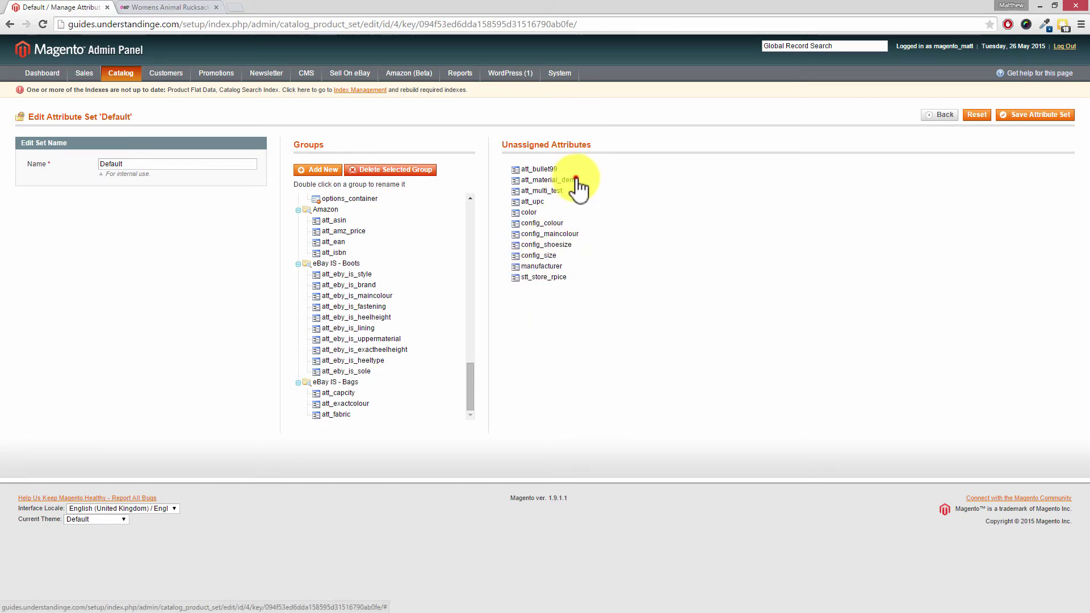
Drag att_material_demo to the top of the eBay IS - Bags group and save the Default set.
left_click_drag(579, 180, 390, 390)
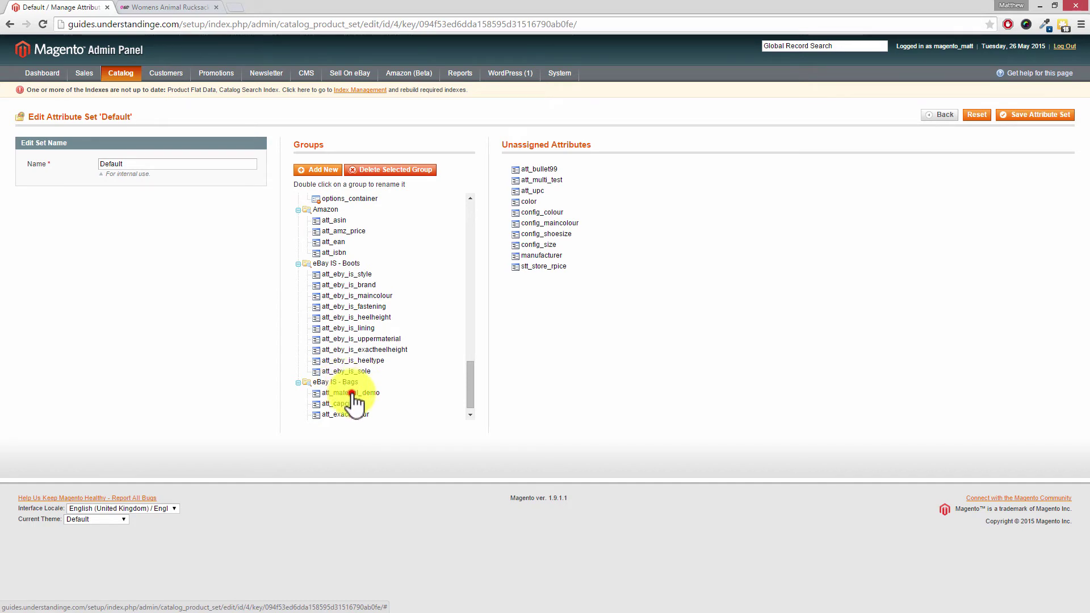
mouse_move(352, 394)
left_mouse_down()
mouse_move(358, 377)
mouse_move(360, 409)
mouse_move(382, 397)
mouse_move(360, 426)
mouse_move(364, 405)
left_mouse_up()
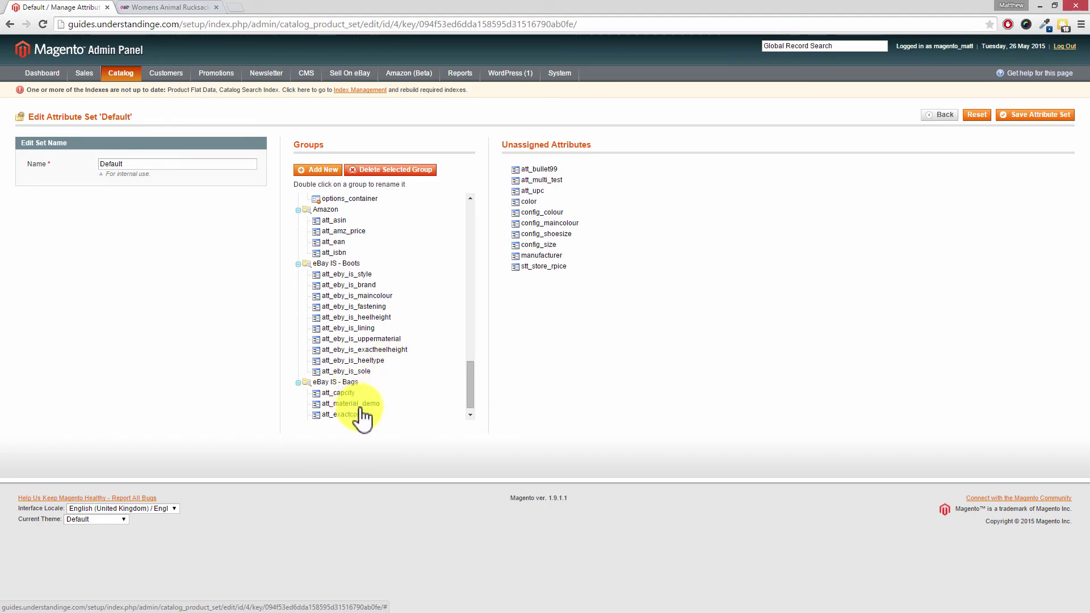
left_click_drag(358, 407, 362, 394)
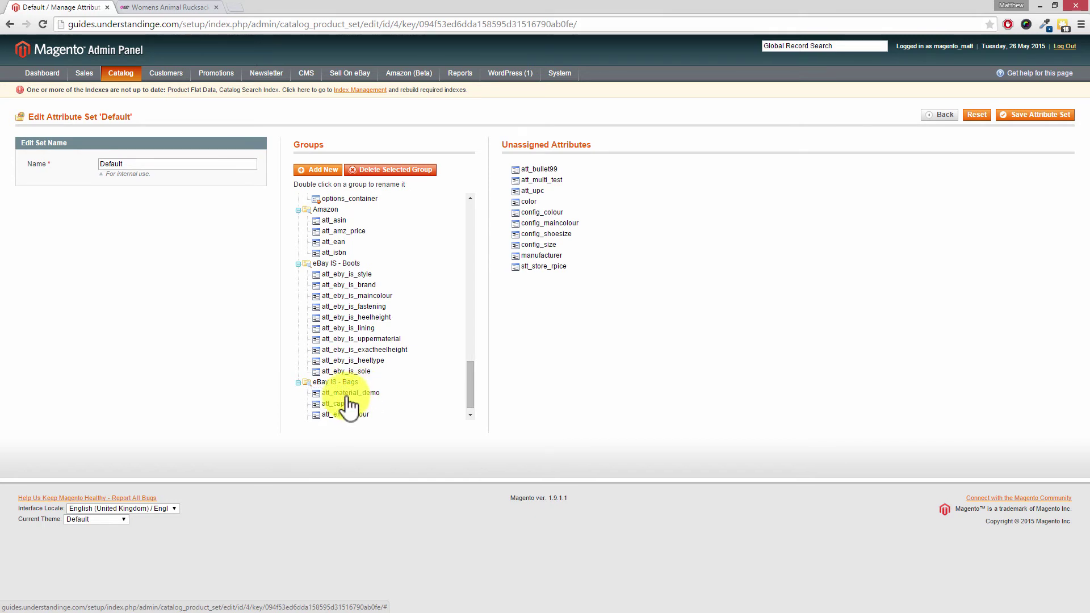
left_click(1030, 118)
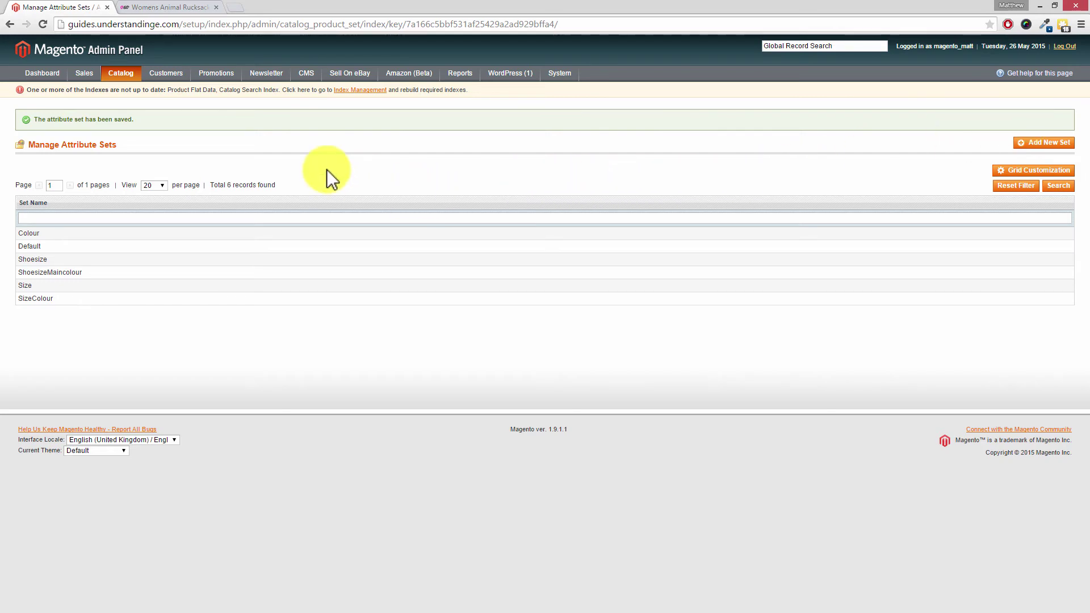
Open Catalog > Manage Products.
mouse_move(133, 73)
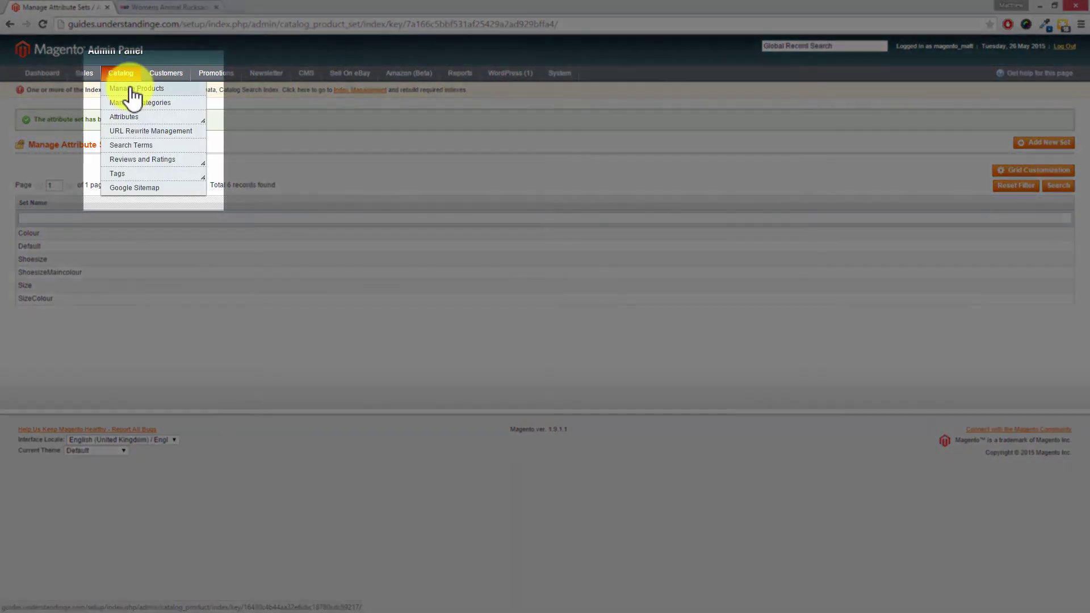
left_click(130, 88)
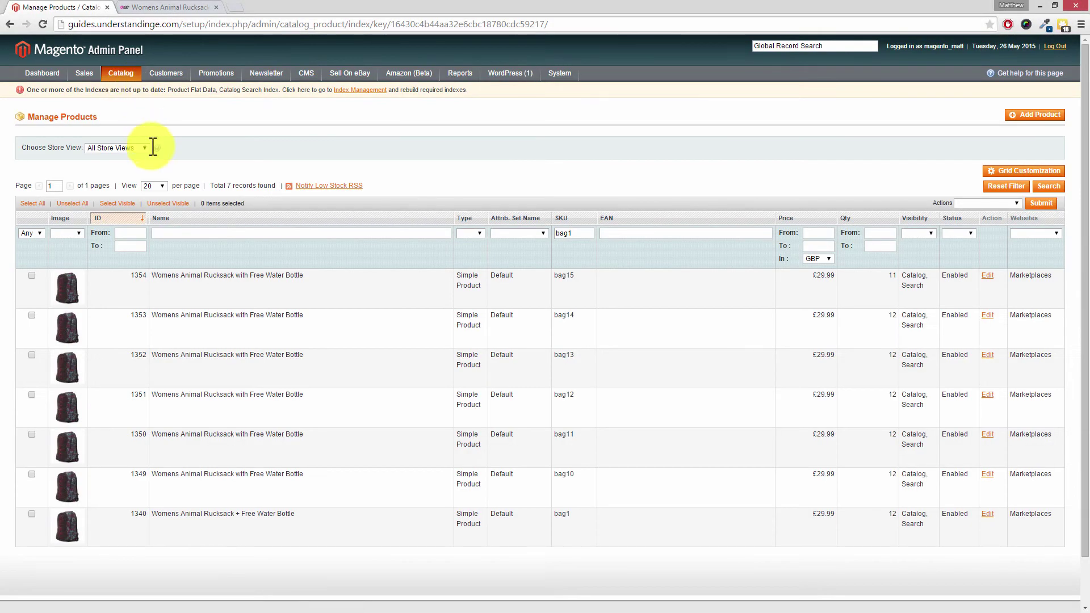
Open product ID 1340 (SKU bag1) from the Manage Products grid.
left_click(272, 519)
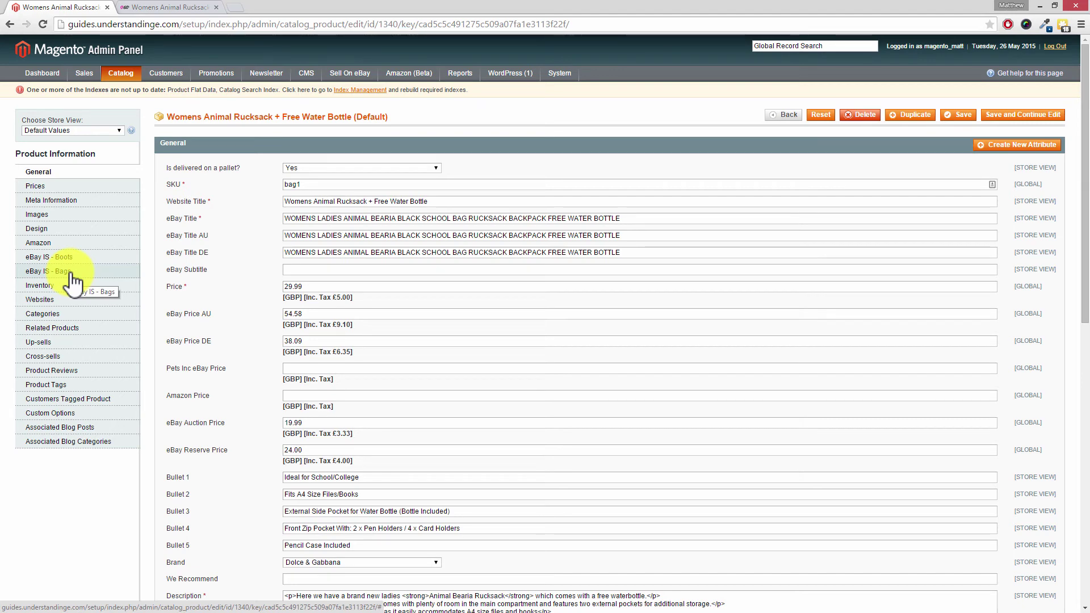
Choose Pallet Wood as Material on the eBay IS - Bags tab and save the rucksack.
left_click(71, 272)
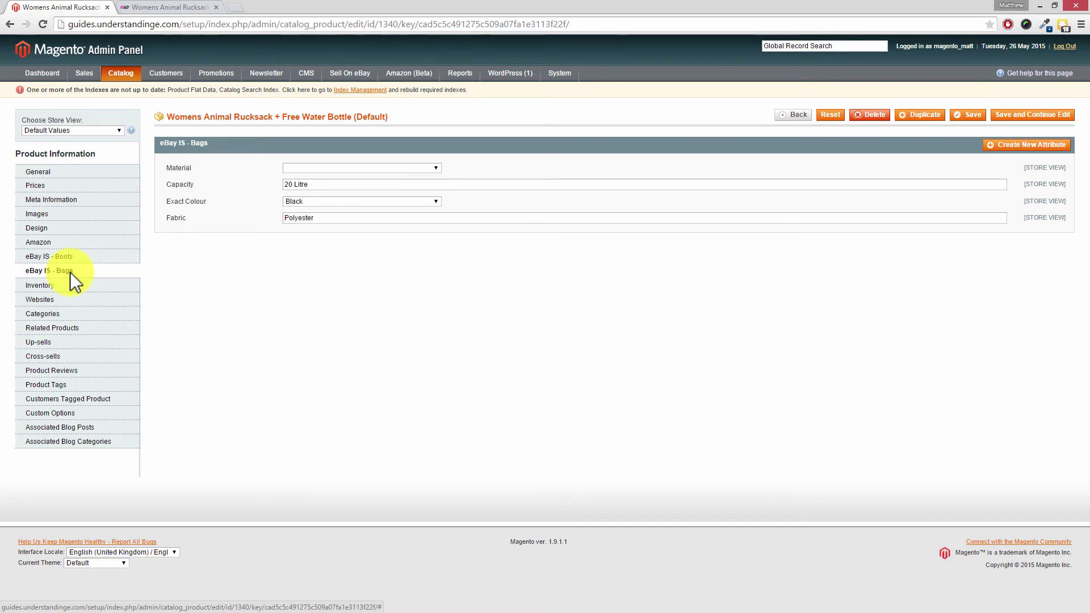
left_click(440, 168)
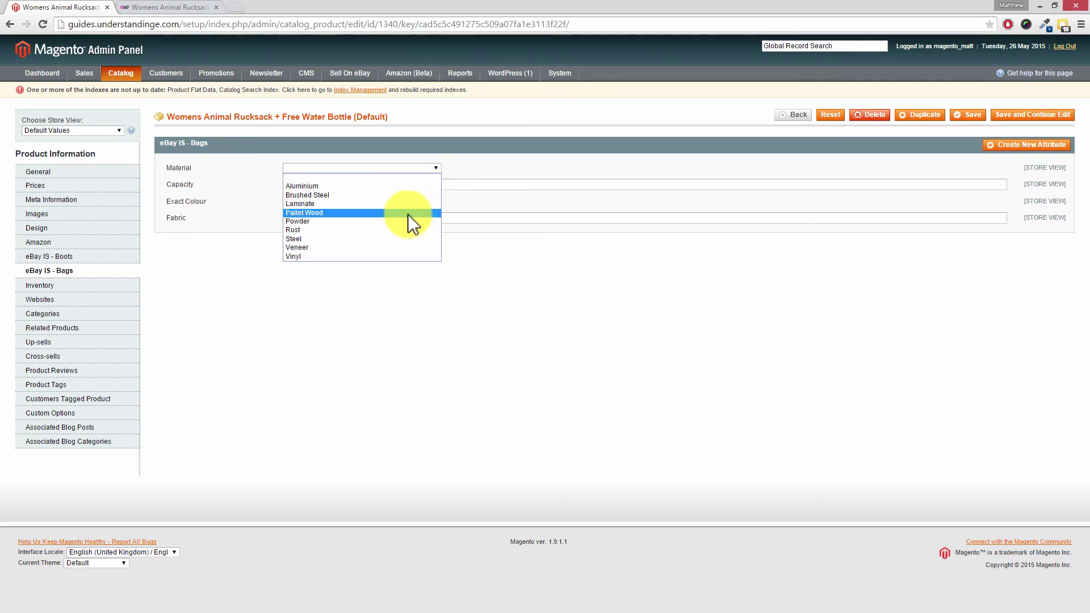
left_click(363, 212)
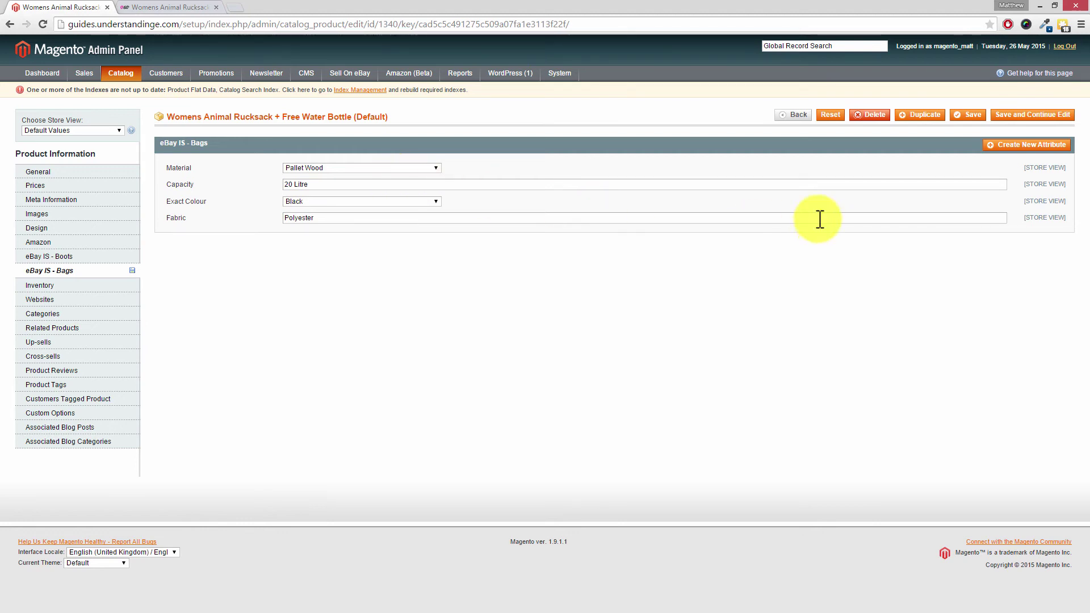
left_click(969, 116)
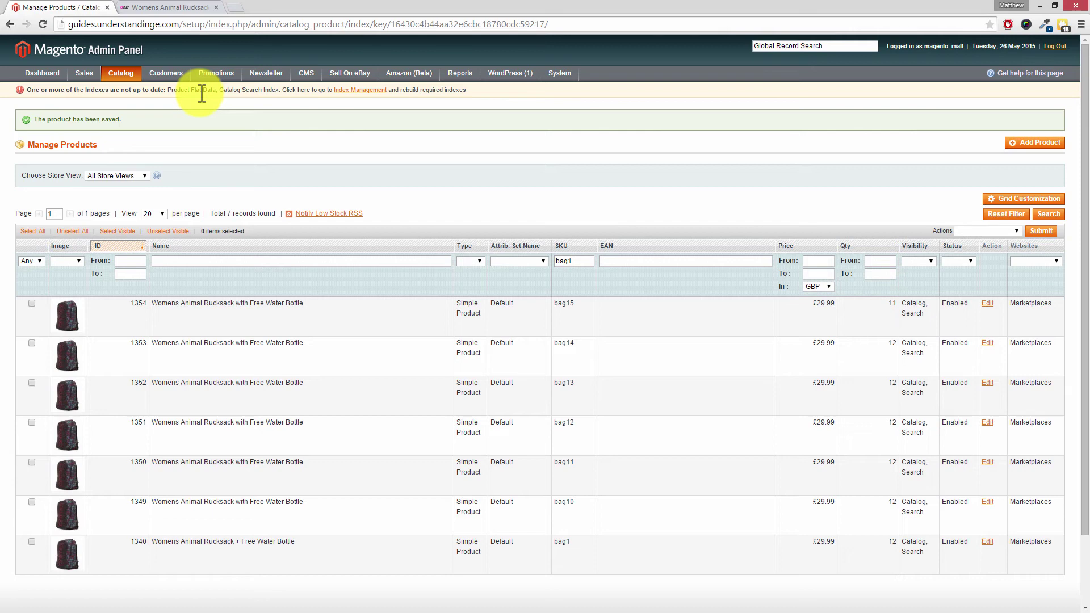
Reload the rucksack storefront page, check Item Specifics for Material, and go back to Manage Products.
left_click(189, 9)
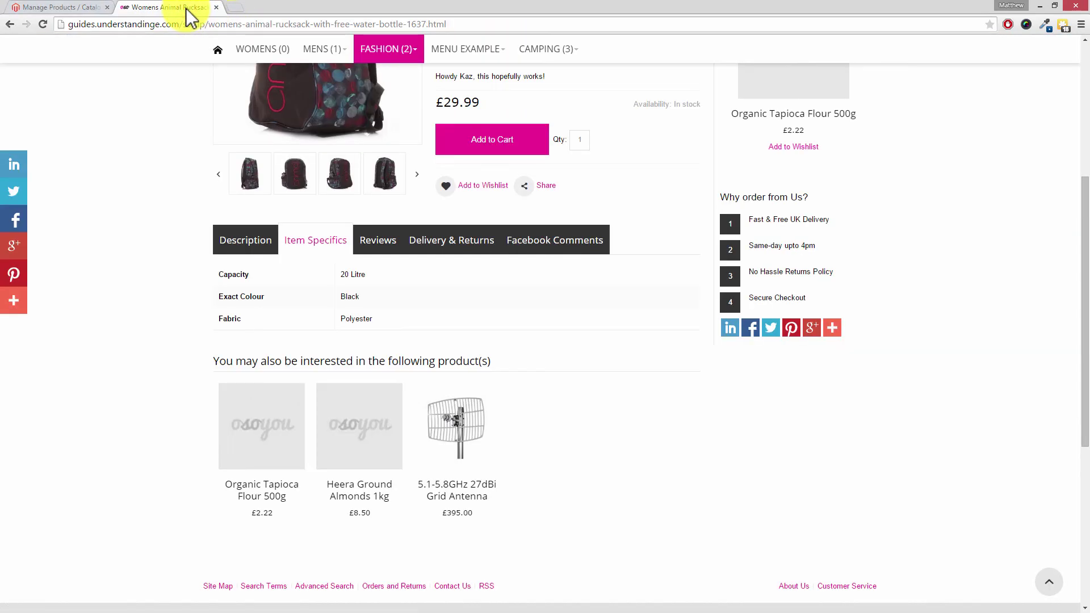
right_click(117, 87)
left_click(135, 123)
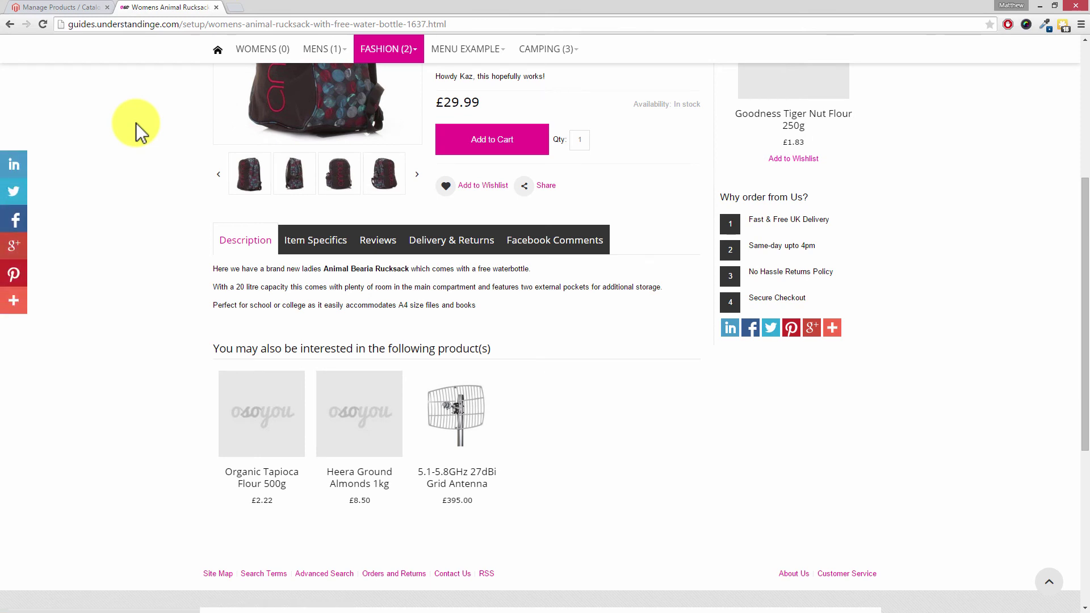
left_click(314, 242)
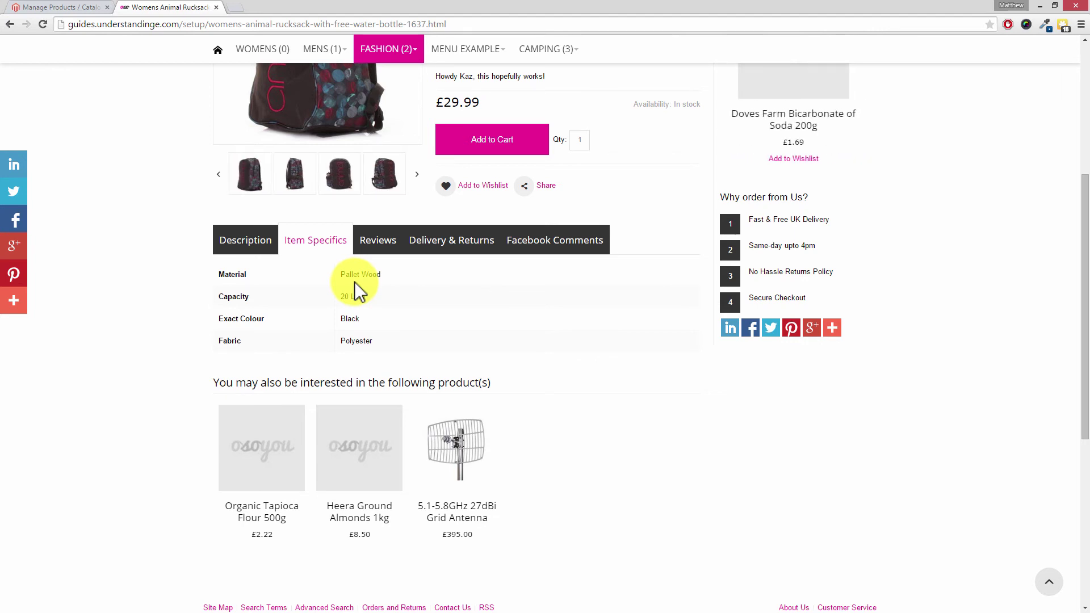
left_click(64, 8)
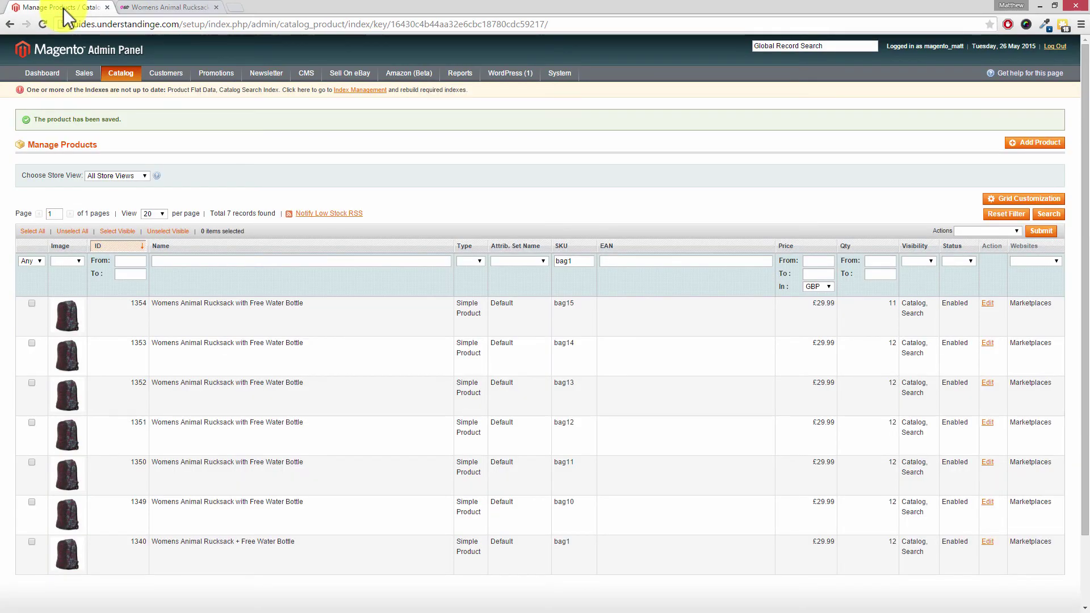
Refresh all nine cache types on the Cache Storage Management page.
mouse_move(560, 73)
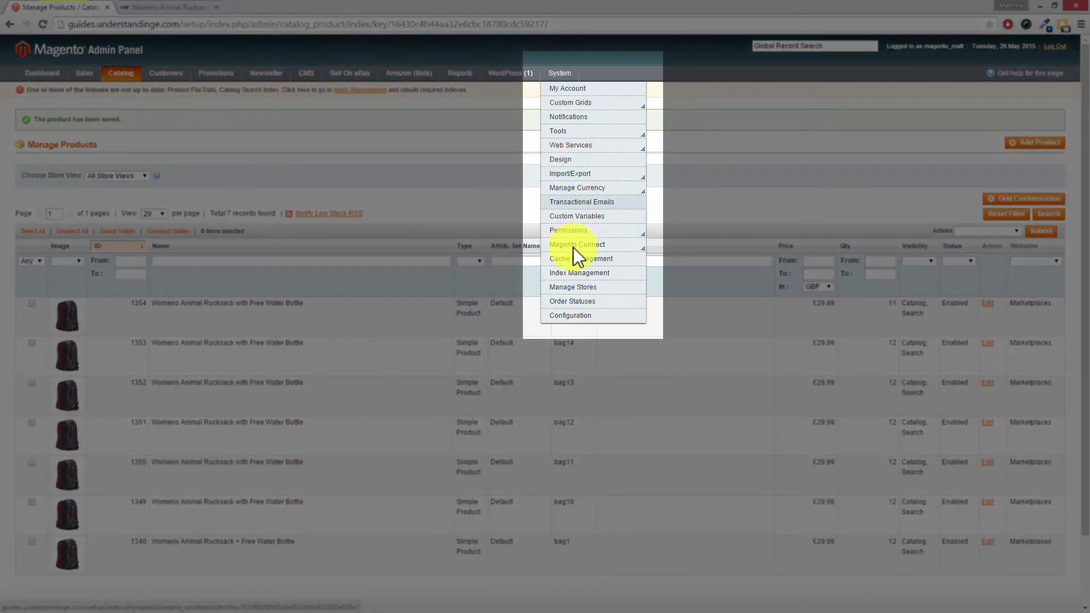
left_click(575, 257)
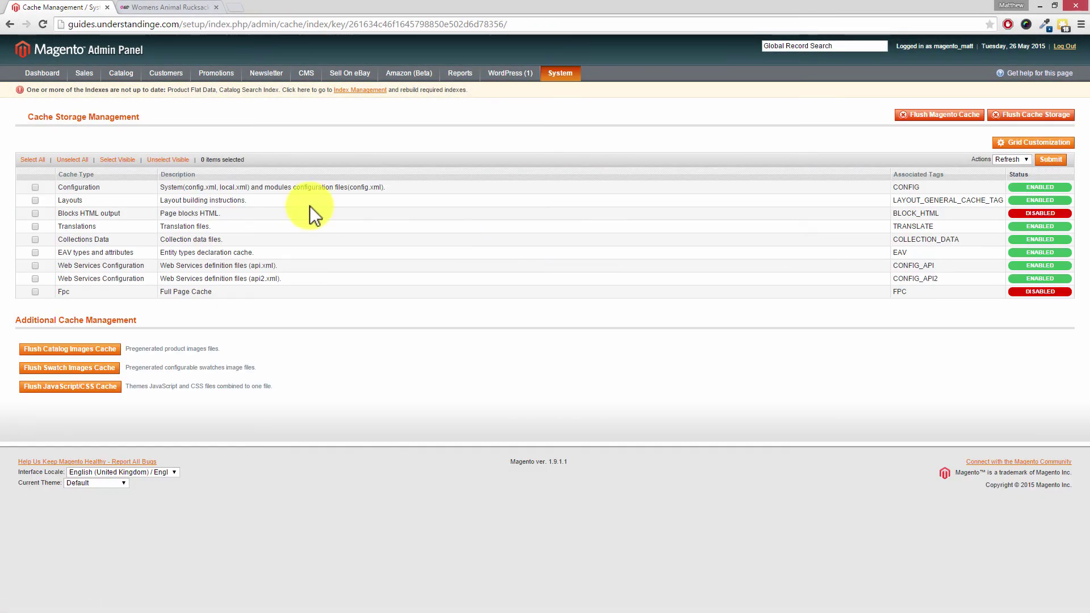
left_click(39, 159)
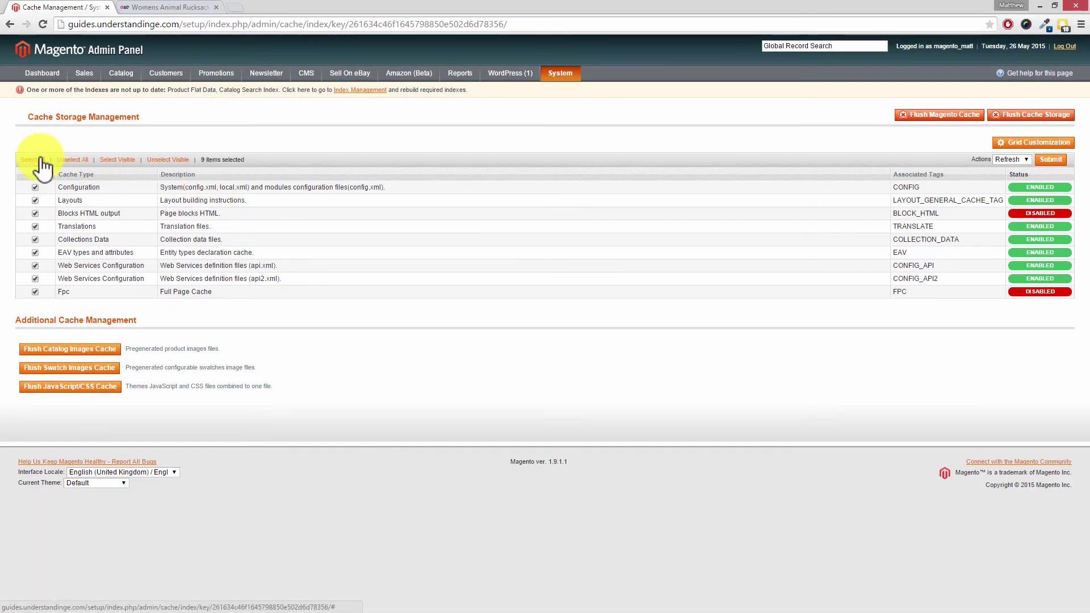
left_click(1050, 161)
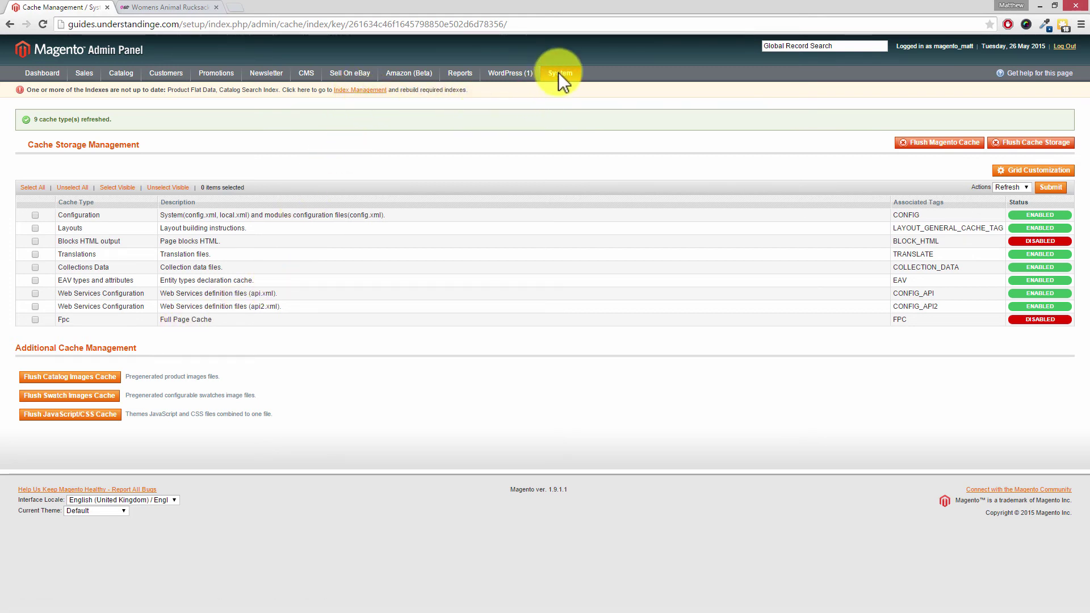
Reindex all nine indexes, then rebuild Product Flat Data and Catalog Search Index individually.
mouse_move(561, 76)
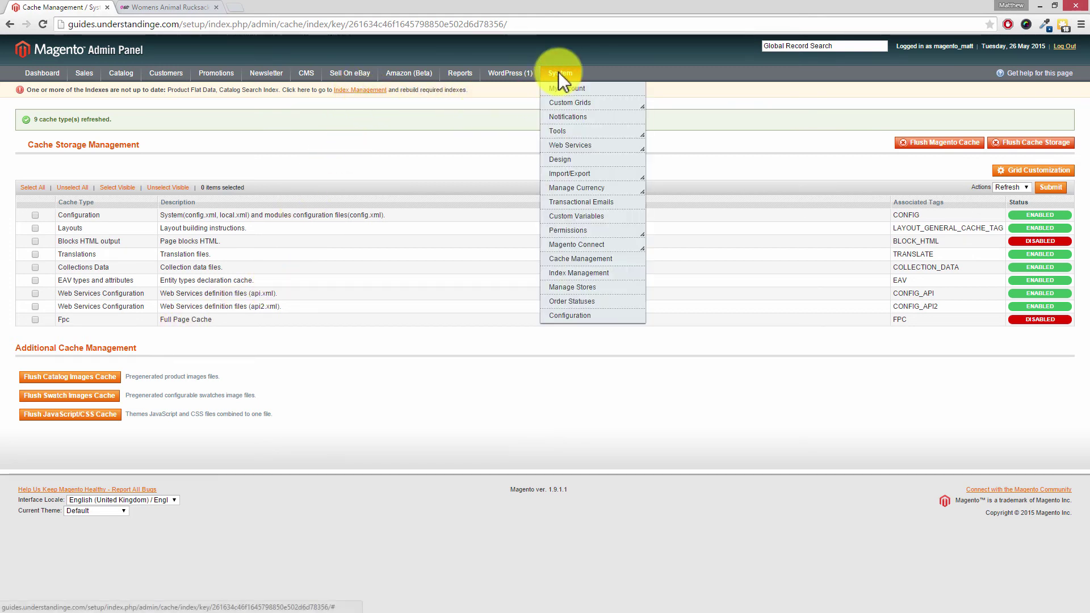
left_click(562, 274)
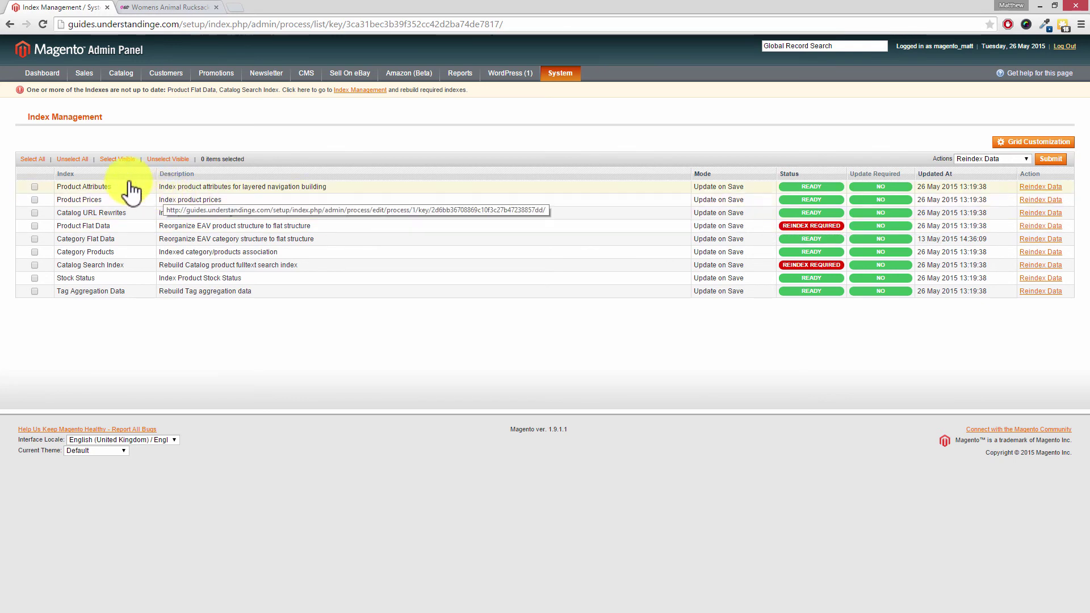
left_click(37, 159)
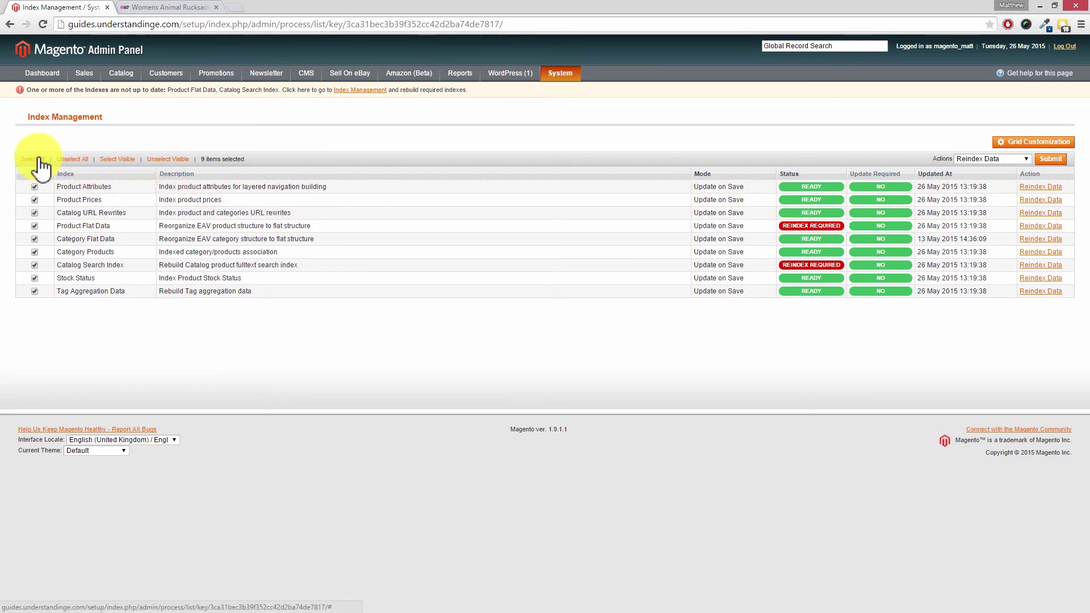
left_click(1051, 160)
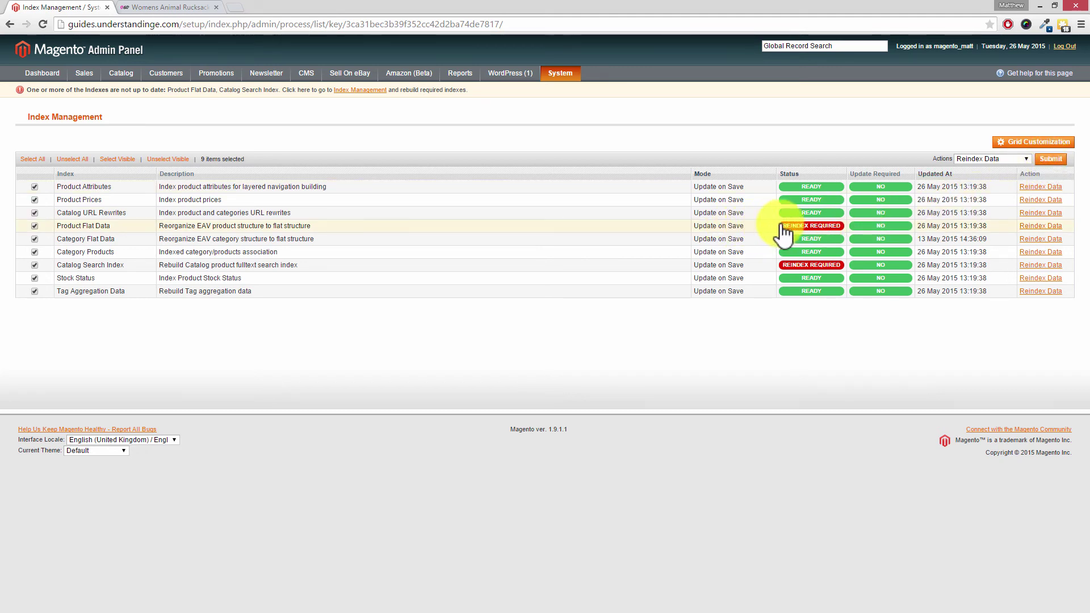
left_click(1044, 226)
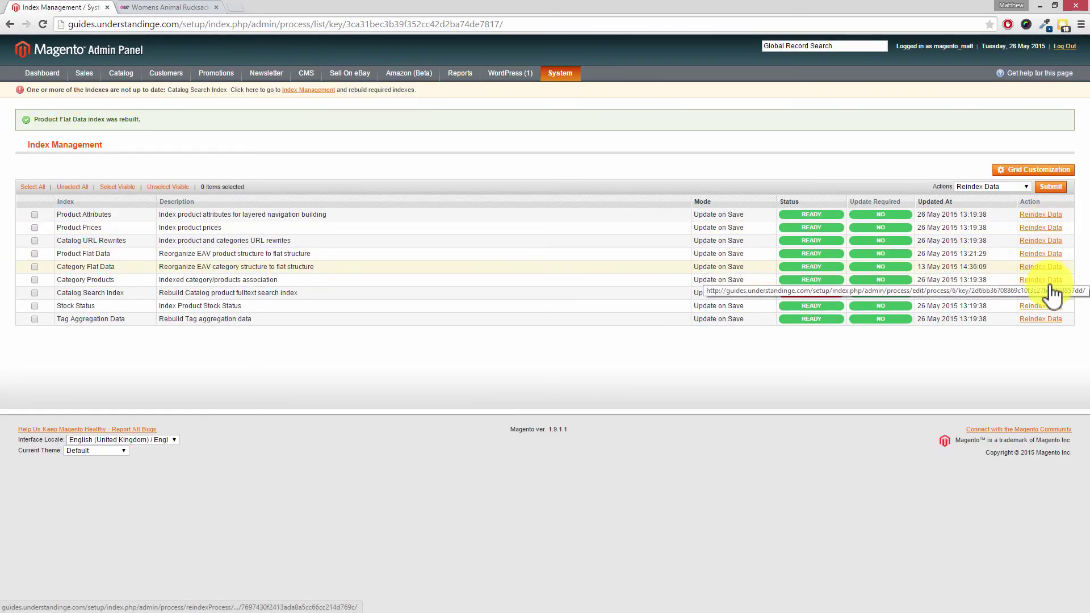
left_click(1047, 292)
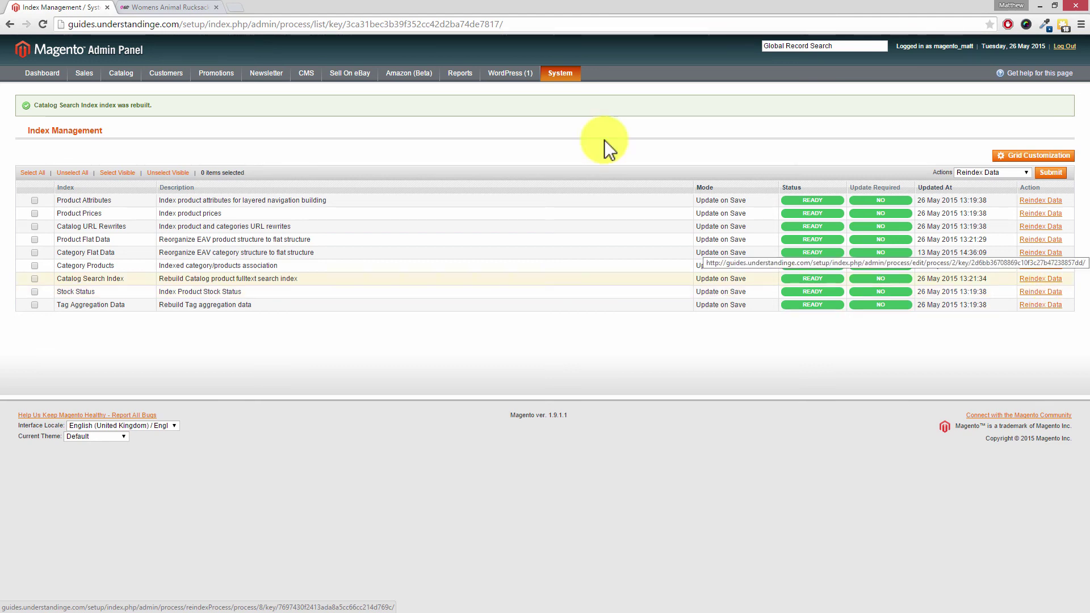
Reload the rucksack page to confirm Material: Pallet Wood in Item Specifics, then open FASHION.
left_click(193, 8)
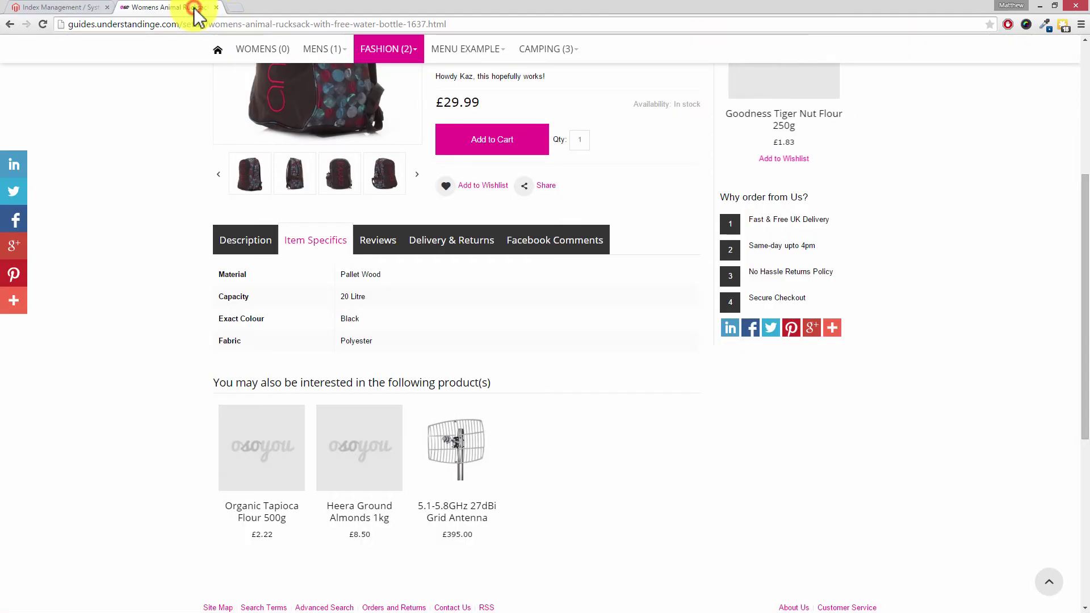
right_click(174, 163)
left_click(185, 197)
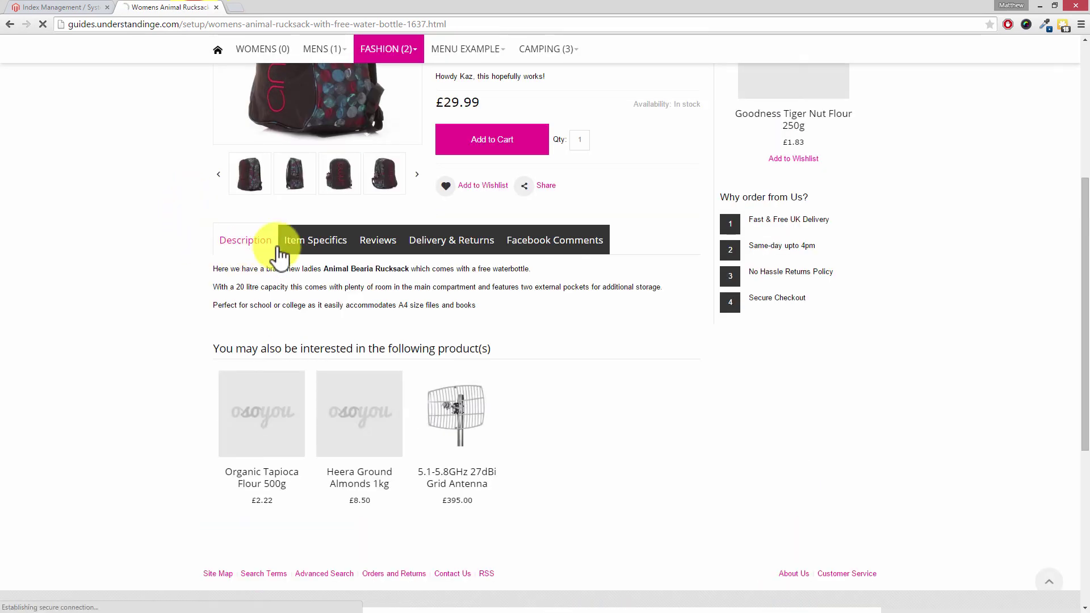
left_click(305, 245)
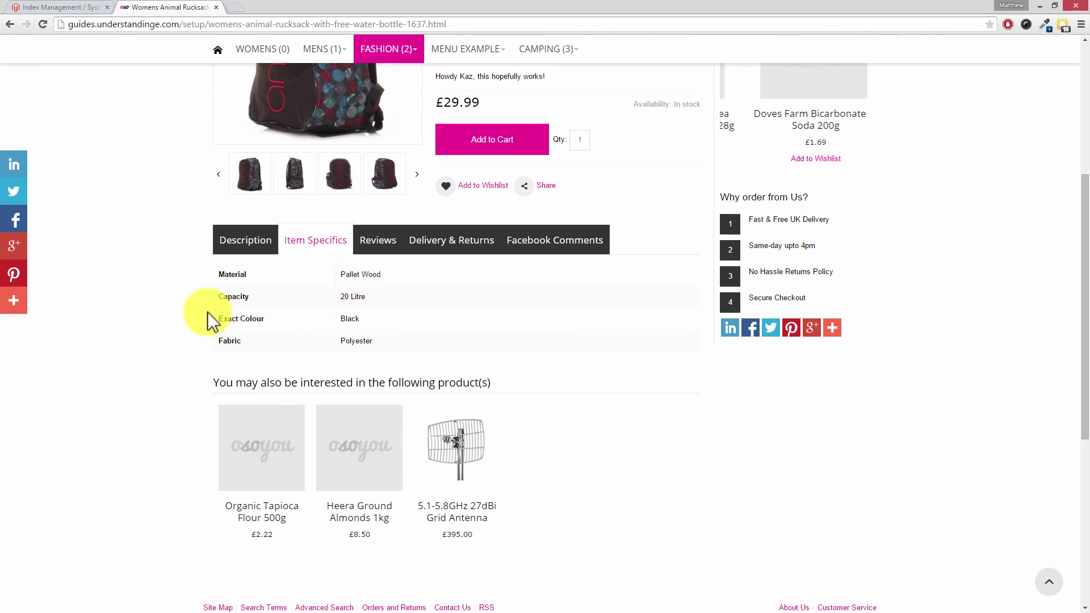
scroll(213, 315, "up", 4)
left_click(388, 113)
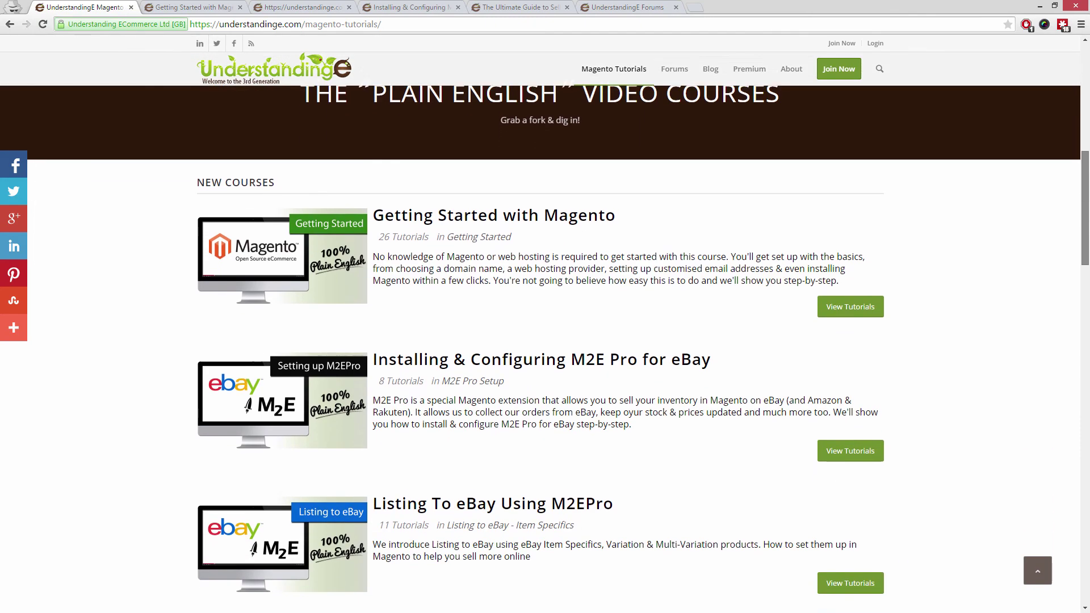
Scroll down through the UnderstandingE Magento tutorial course listing.
scroll(545, 340, "down", 5)
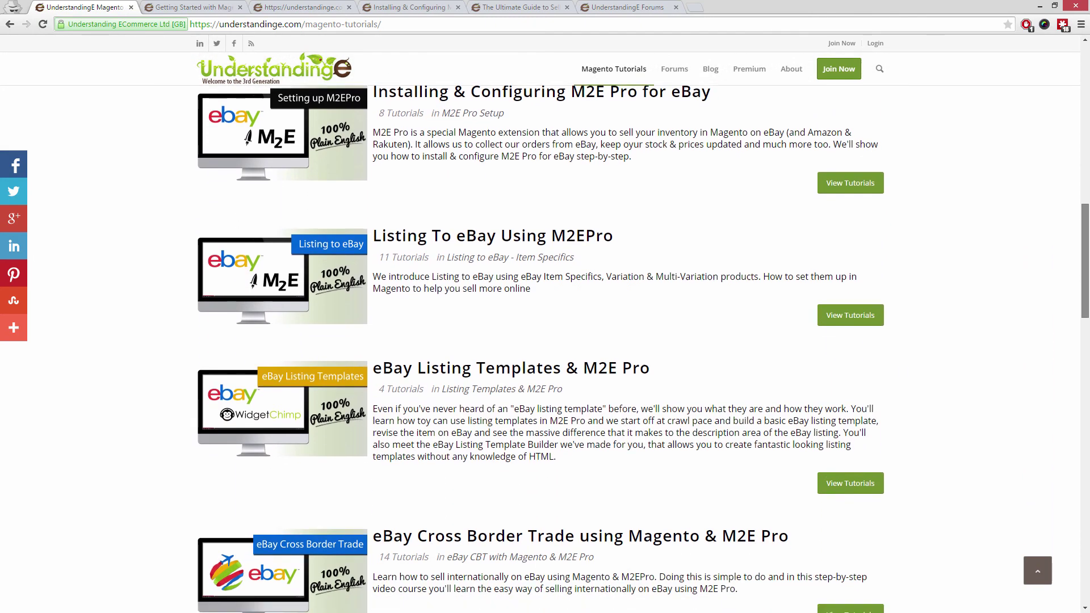
scroll(545, 341, "down", 7)
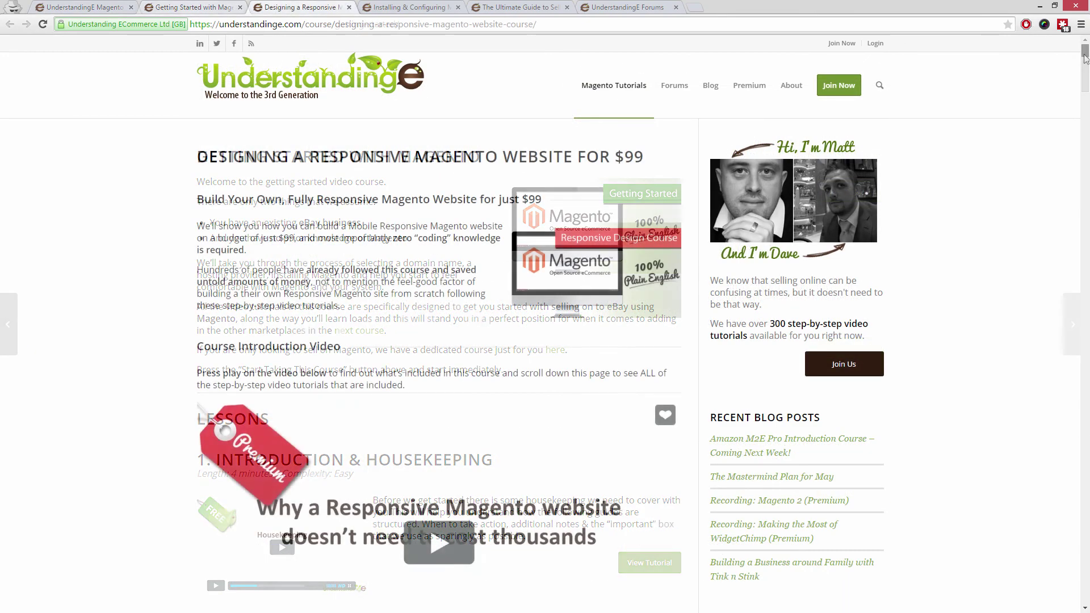
scroll(1085, 61, "down", 5)
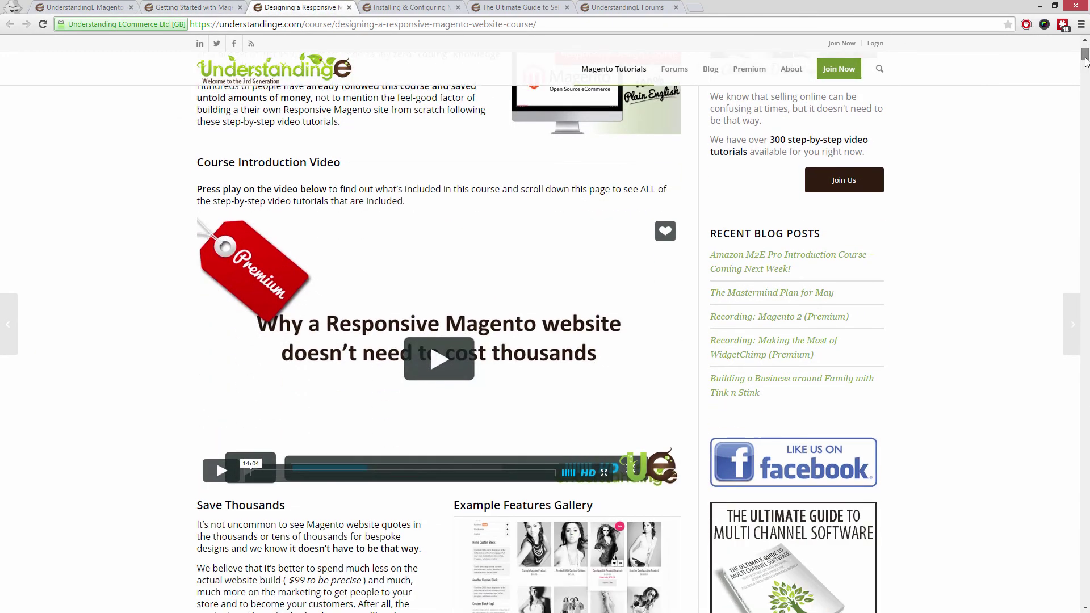
scroll(1086, 62, "down", 6)
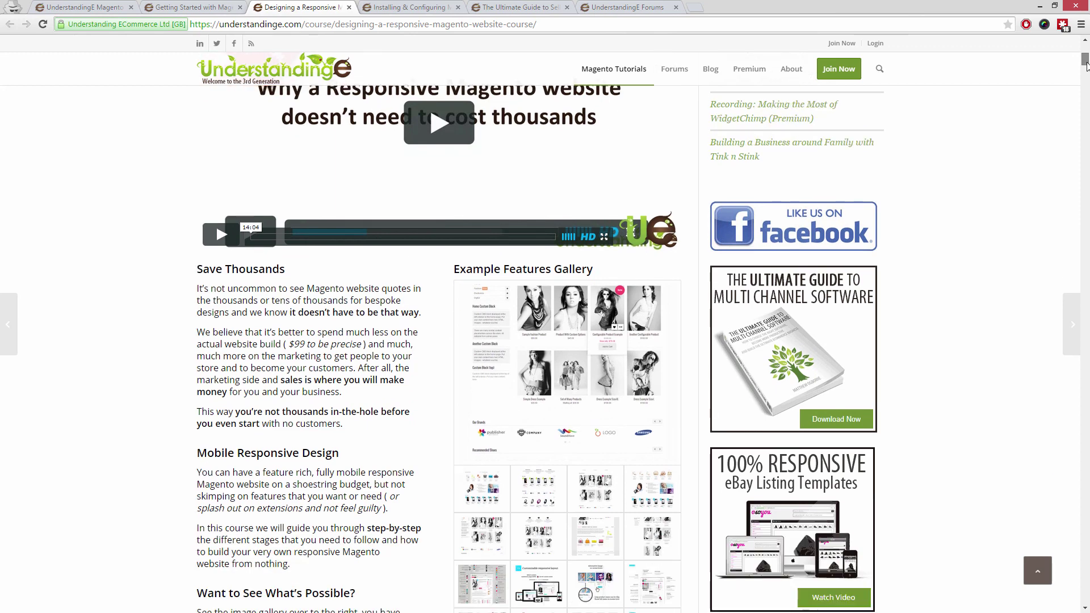
scroll(1085, 67, "down", 4)
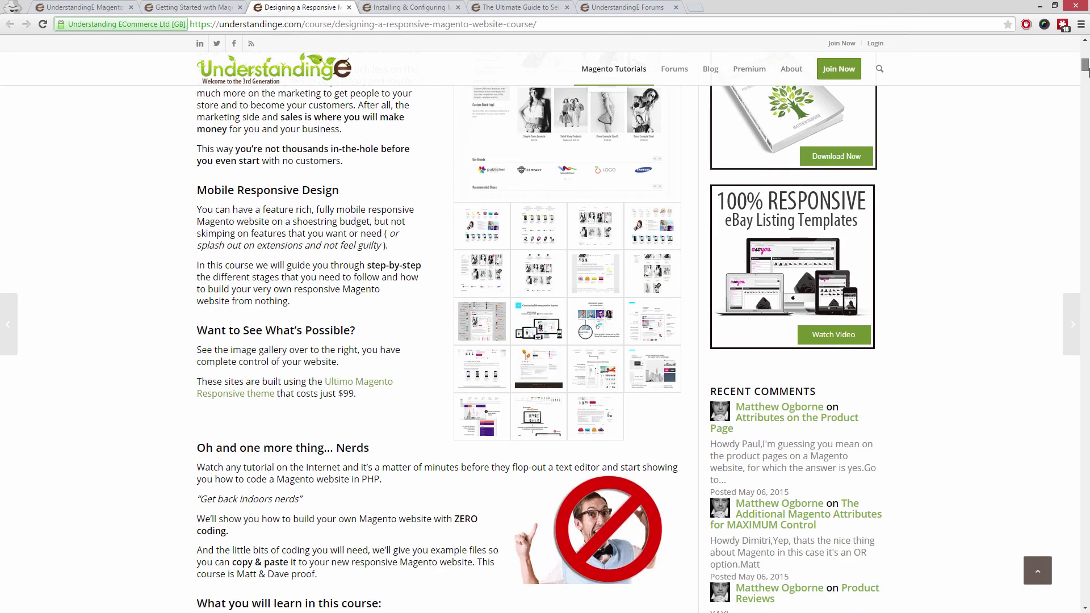
scroll(545, 334, "down", 5)
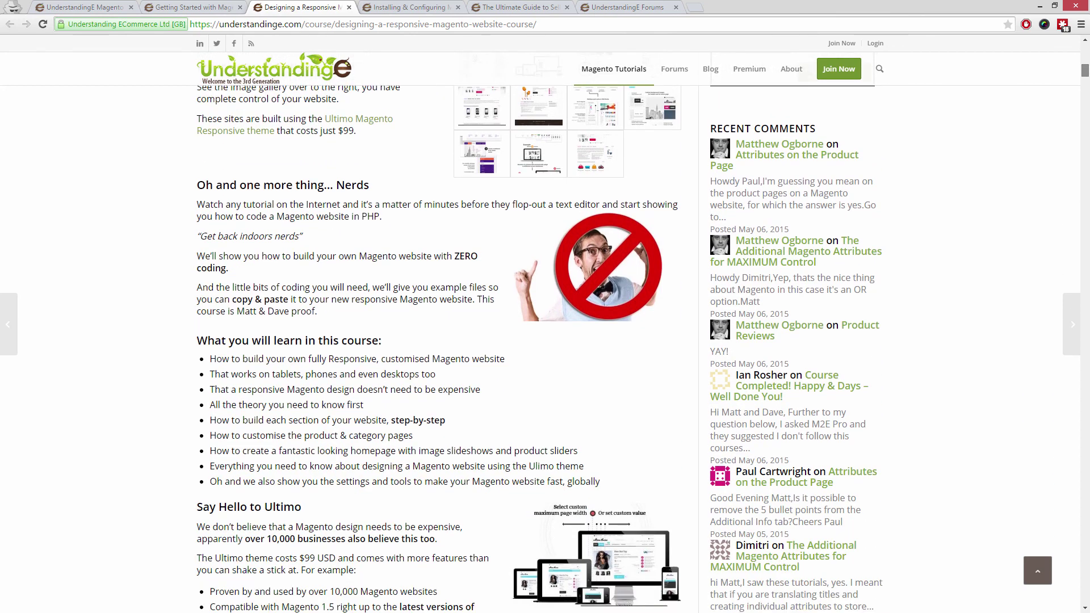